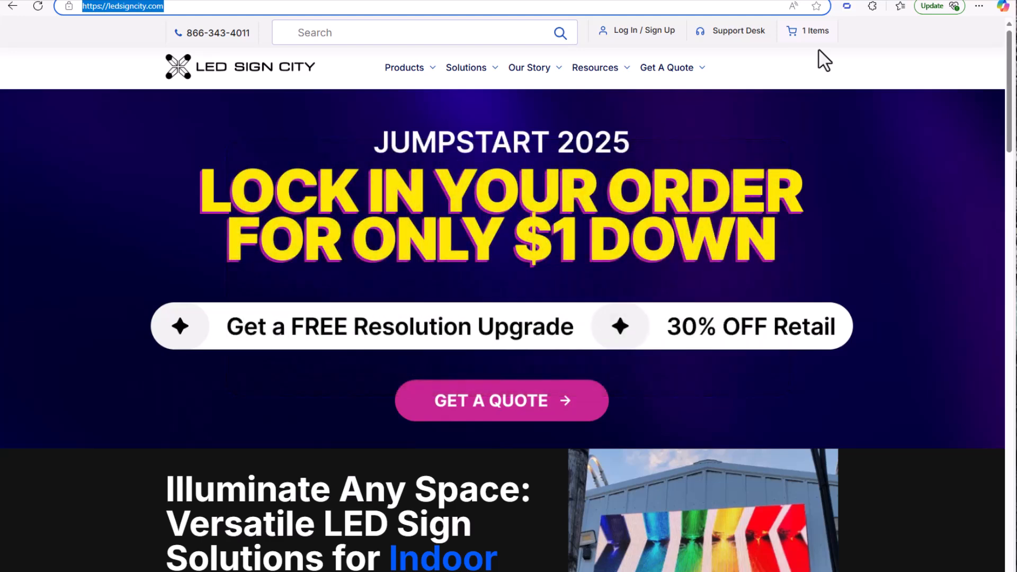
Step: Go from Support Desk through the car-top LED sign software guides to the PC-control article's download section
click(157, 6)
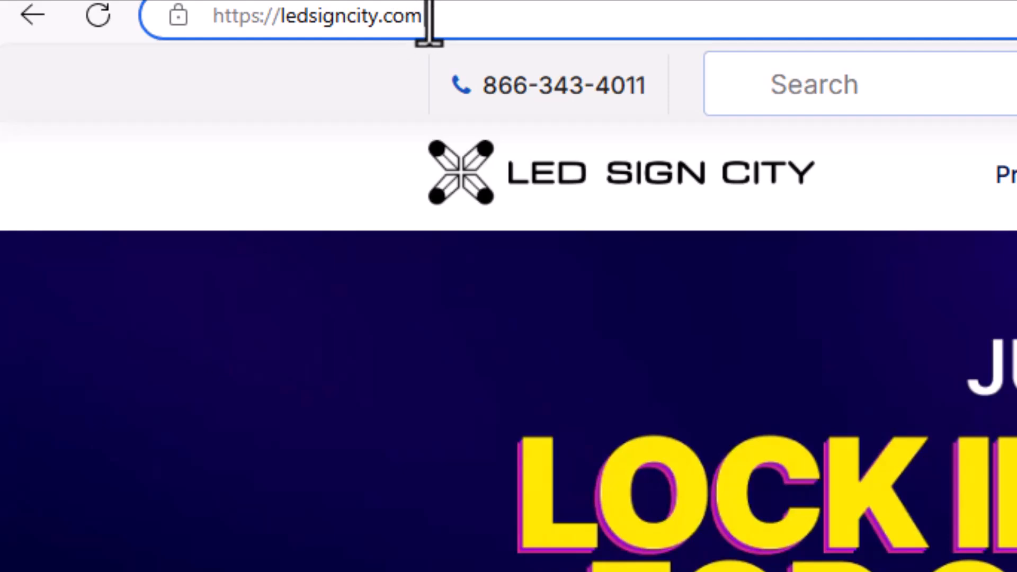
drag(166, 6, 69, 7)
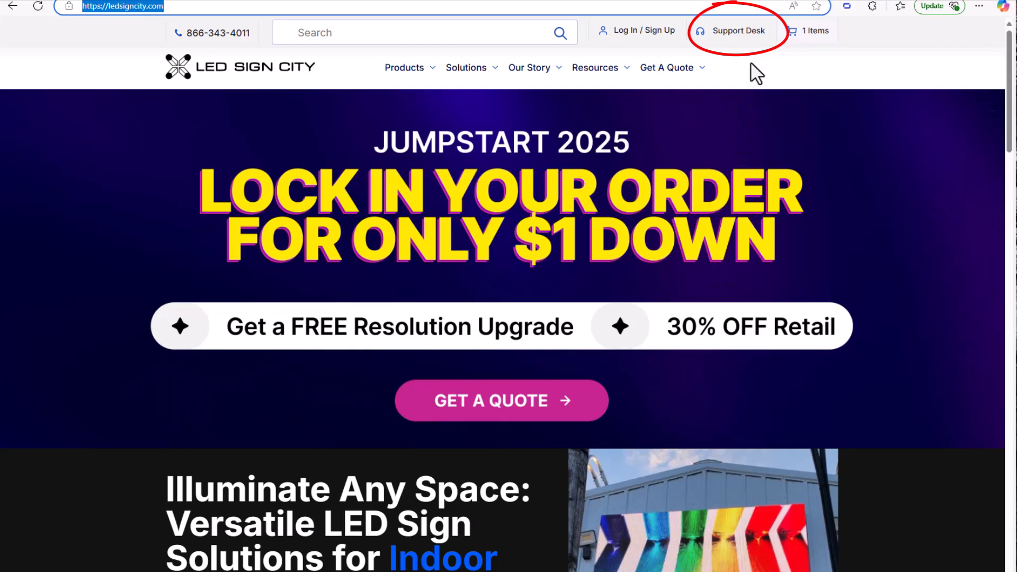
click(744, 38)
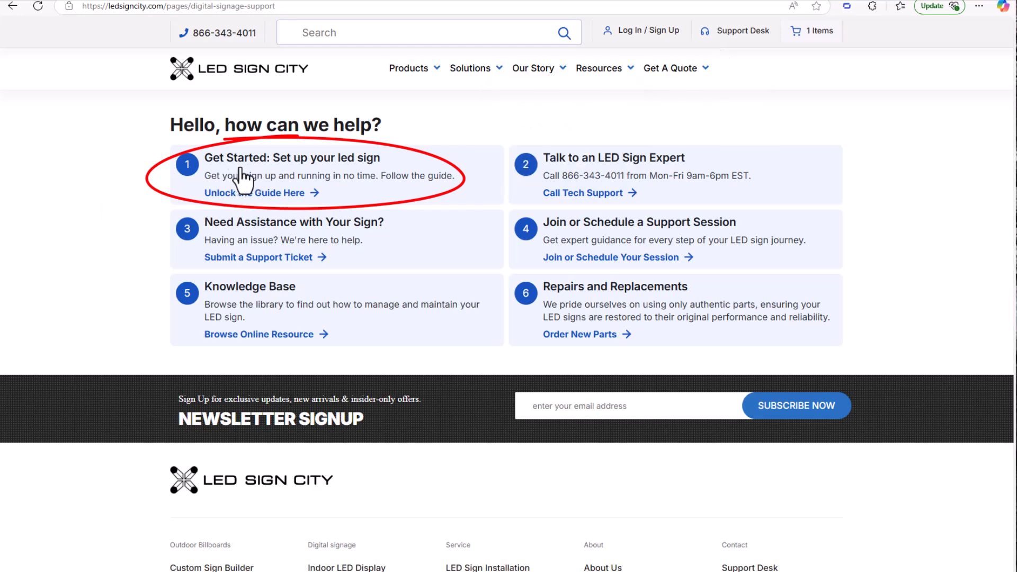
click(351, 200)
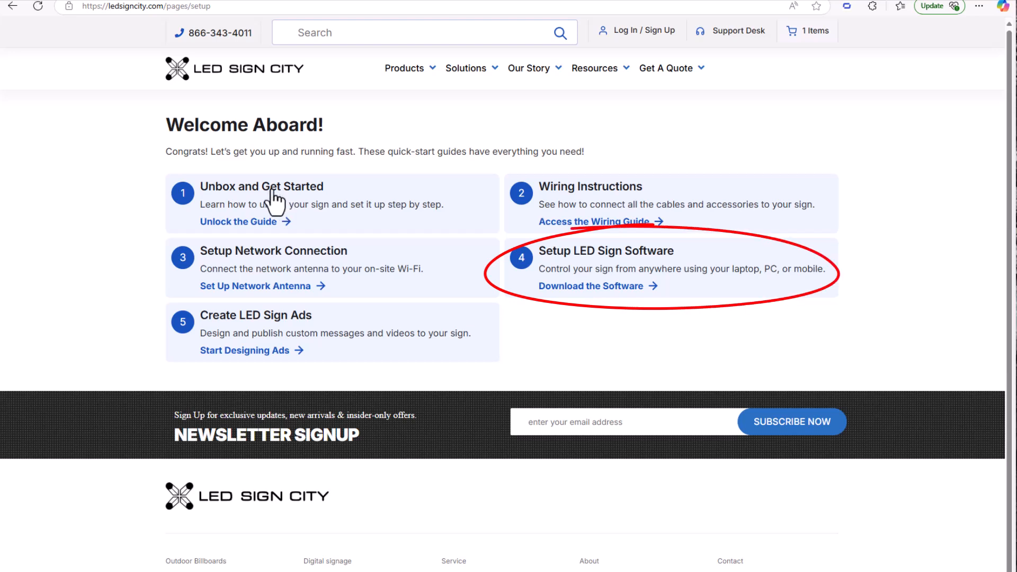
click(600, 258)
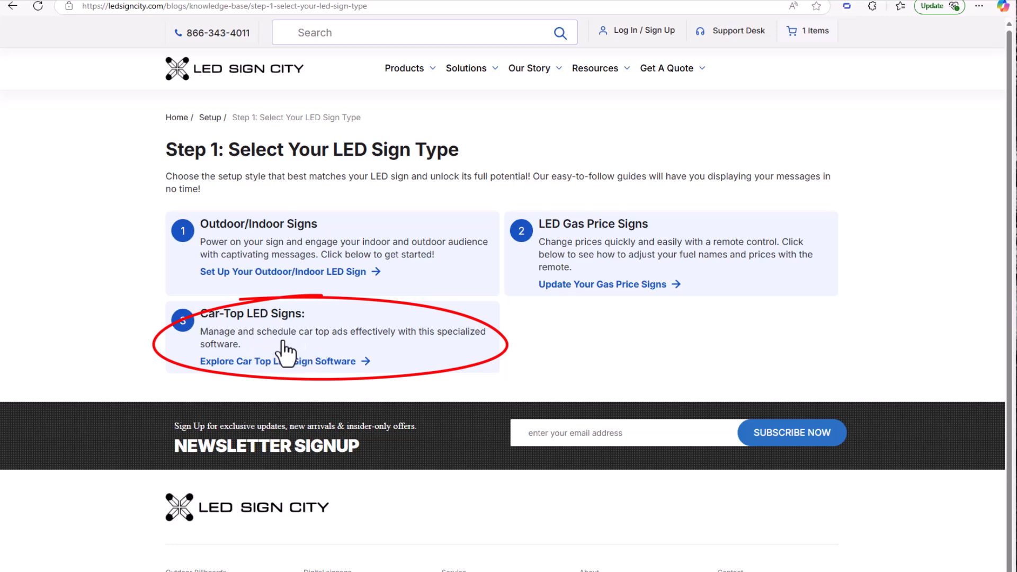
click(243, 361)
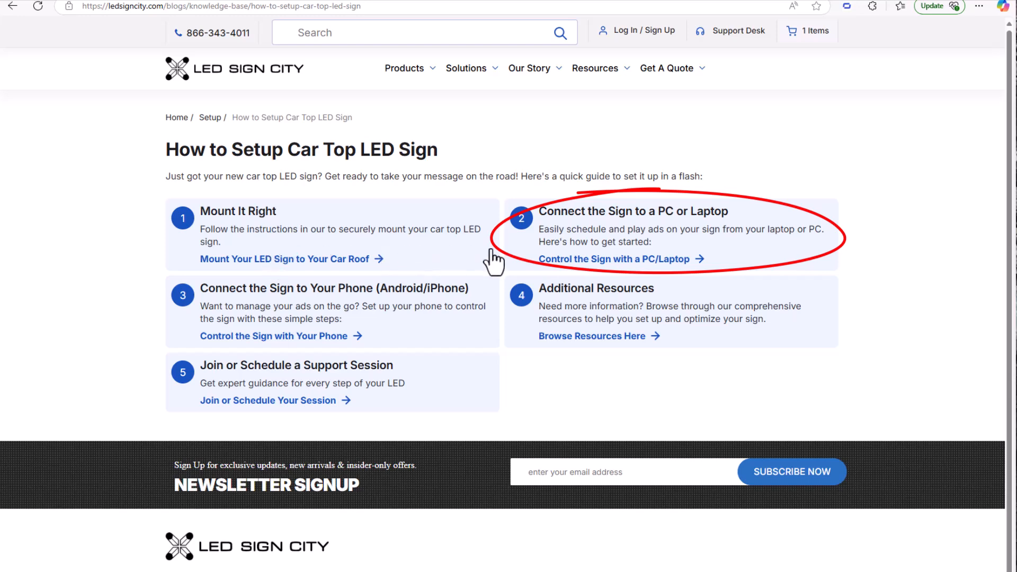
click(596, 220)
scroll(454, 320, down, 5)
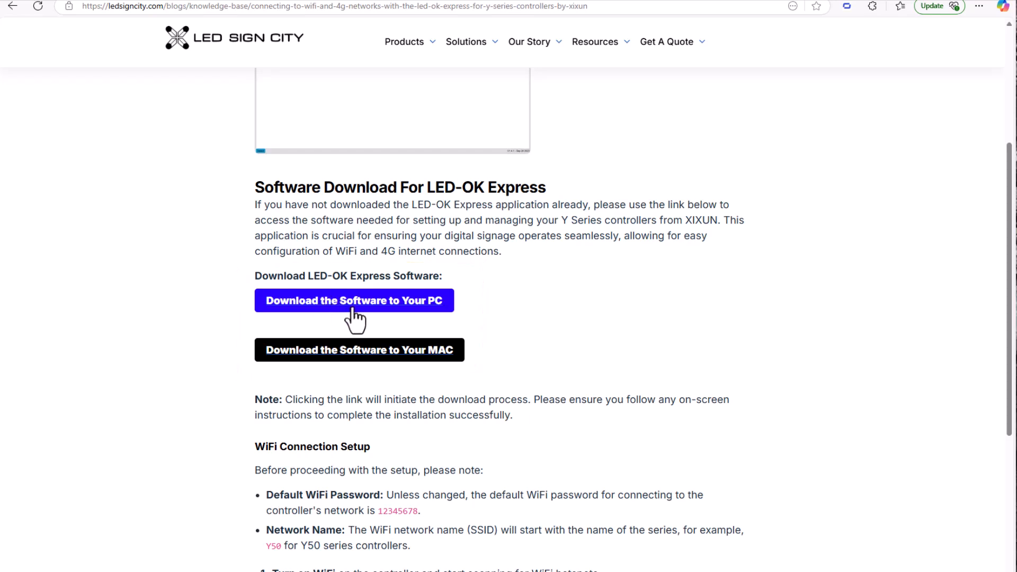
Step: Download the PC installer LedOK Express Setup.exe, confirming the executable-file download
click(427, 304)
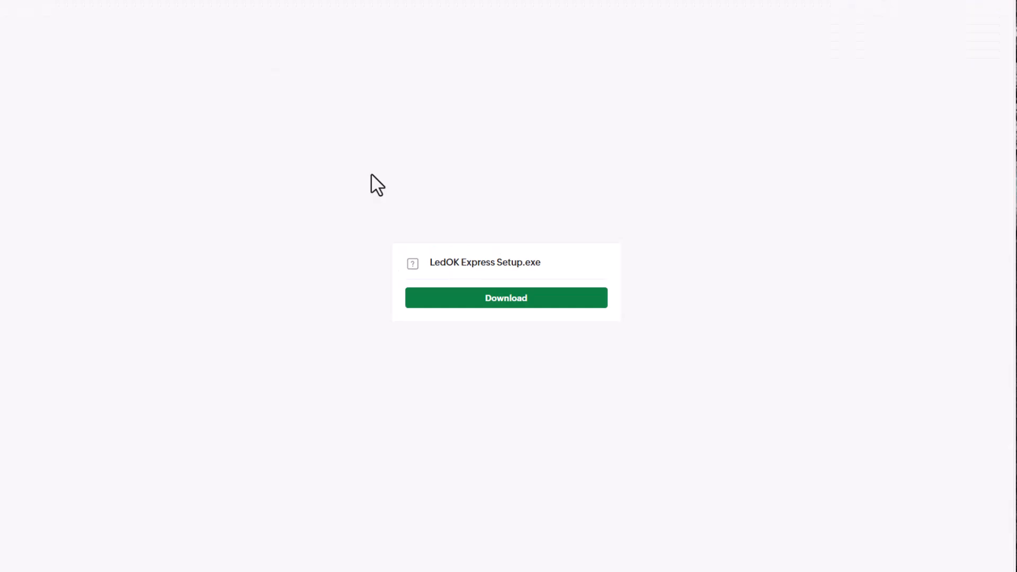
click(502, 302)
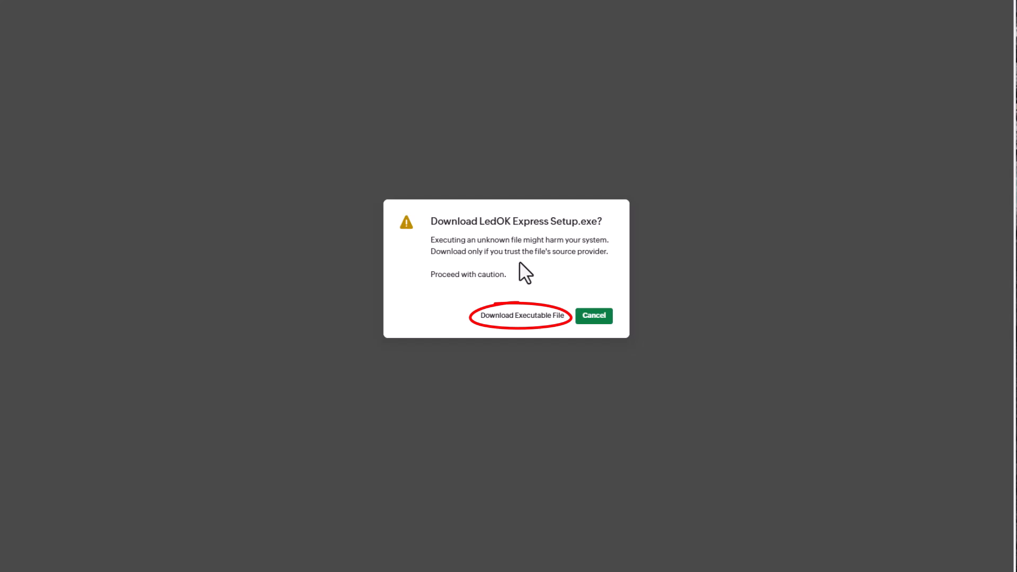
click(521, 316)
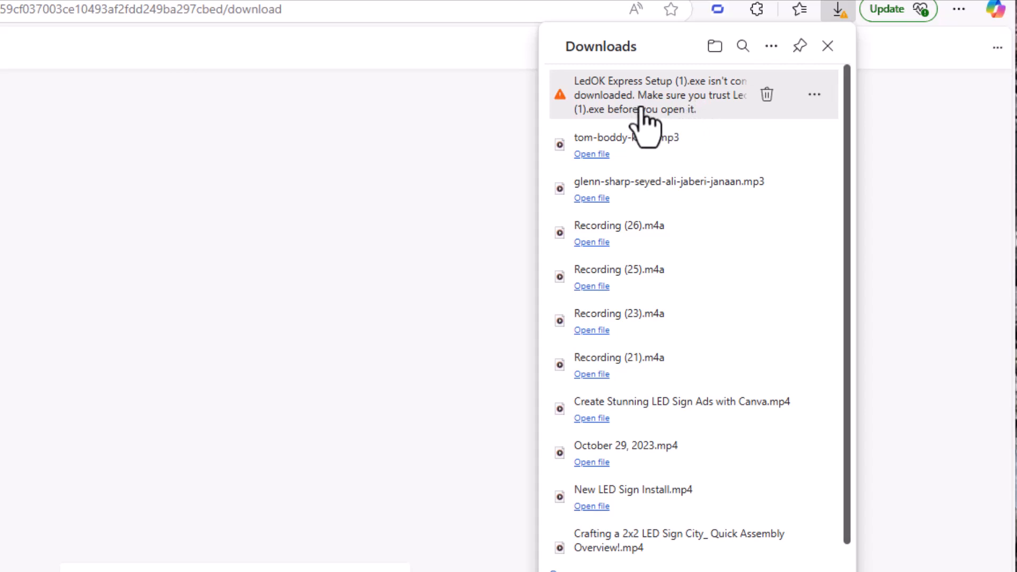
Step: Keep the flagged LedOK Express Setup (1).exe download despite the safety warning
click(814, 96)
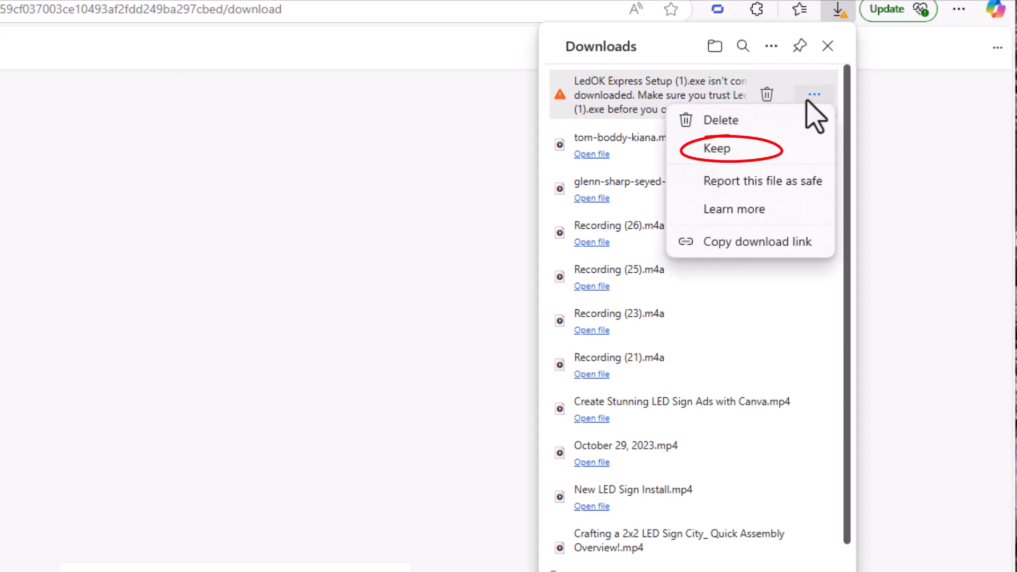
click(717, 149)
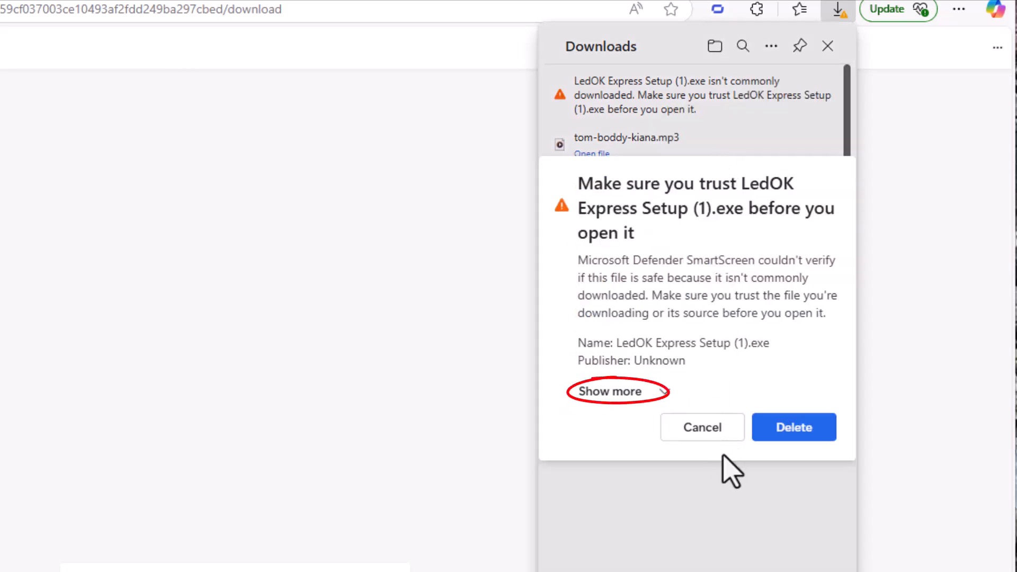
click(662, 393)
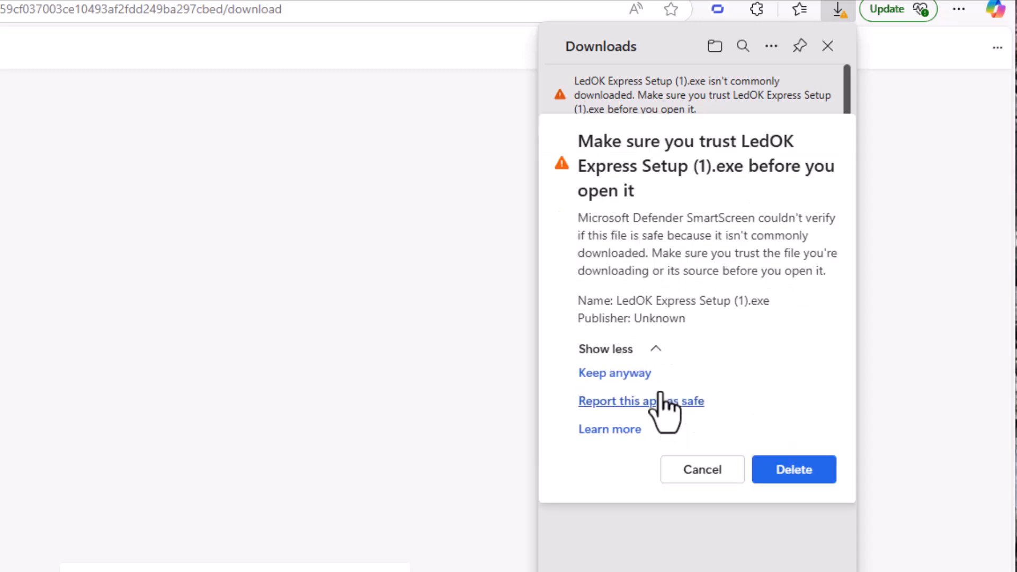
click(614, 374)
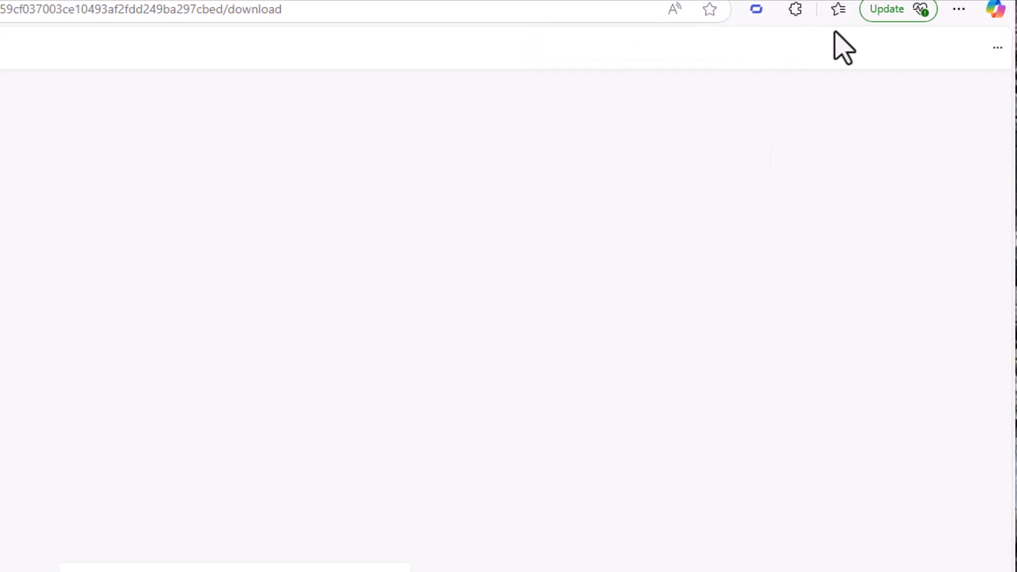
Step: Open the downloaded LedOK Express installer from Edge's downloads list
click(960, 10)
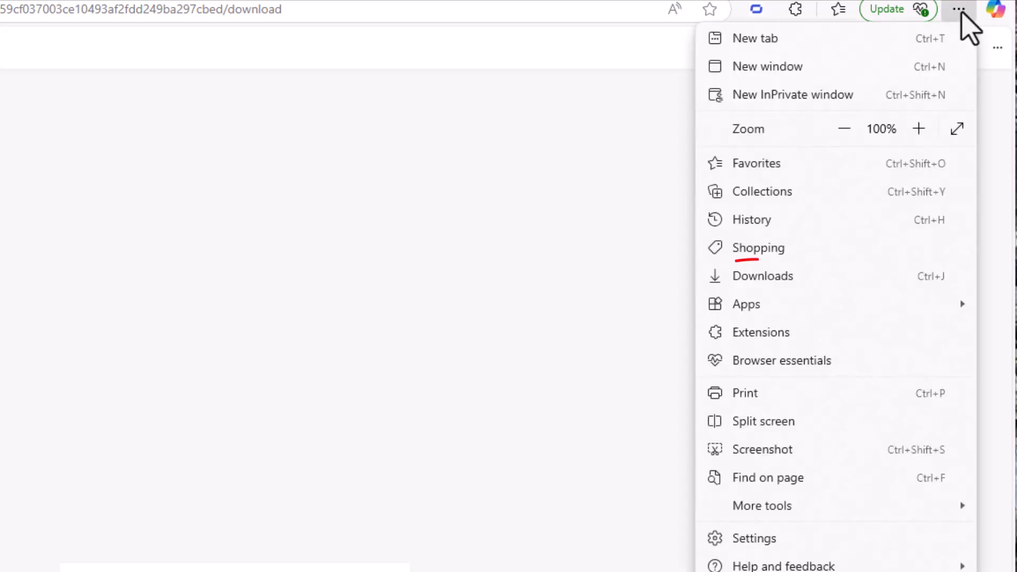
click(749, 280)
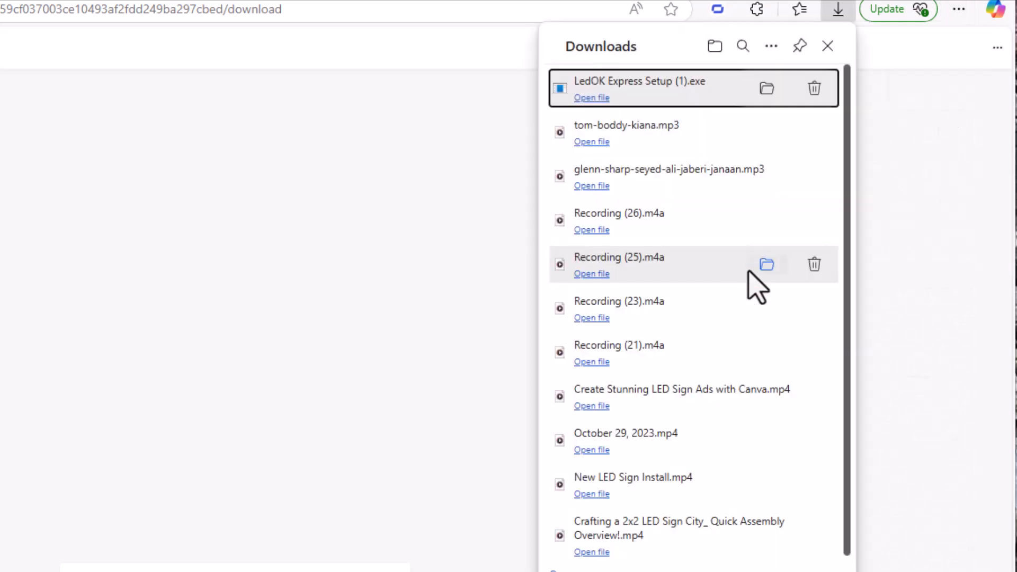
click(593, 99)
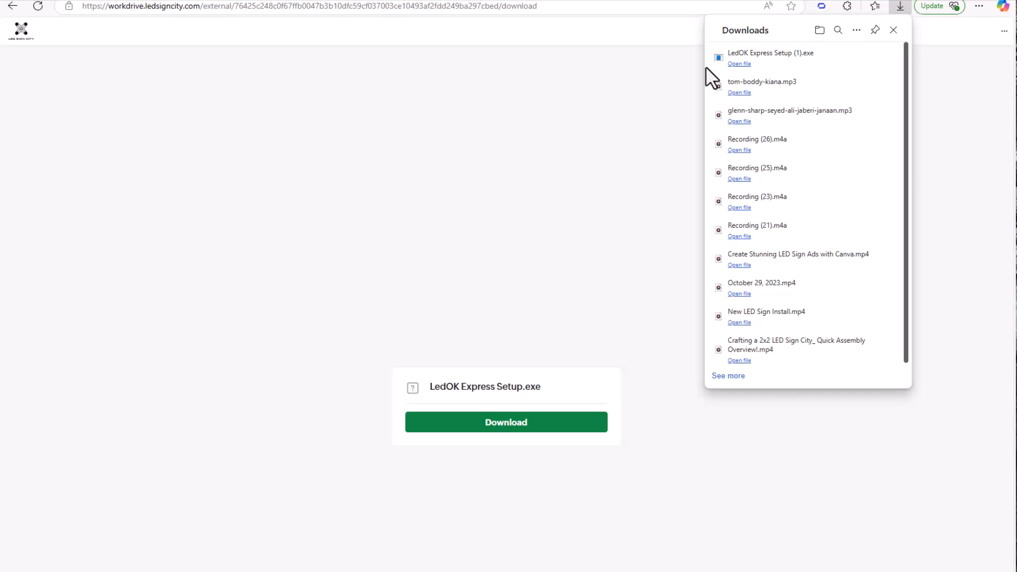
Step: Start the LedOK Express setup wizard with English as the setup language
click(706, 69)
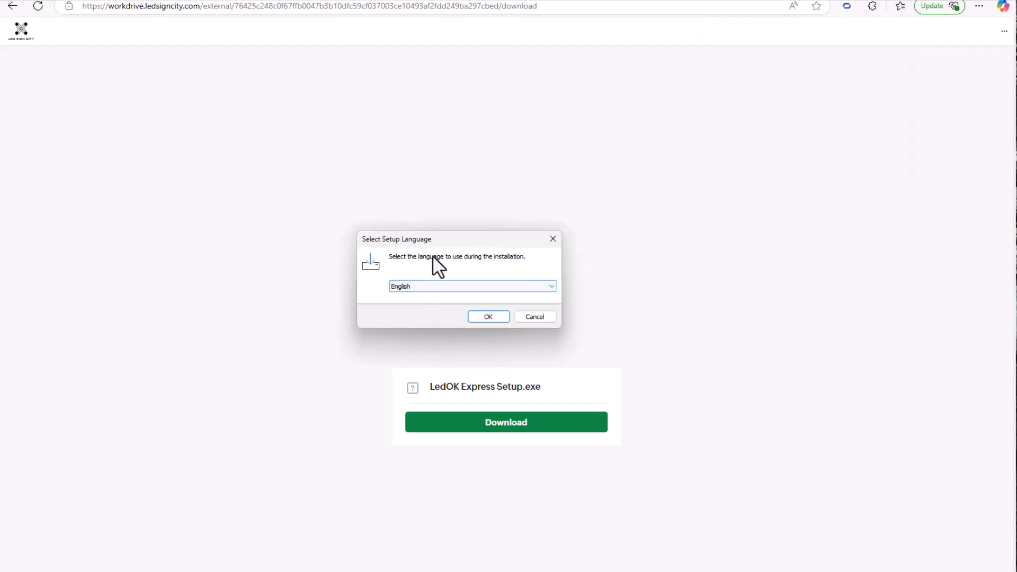
click(431, 288)
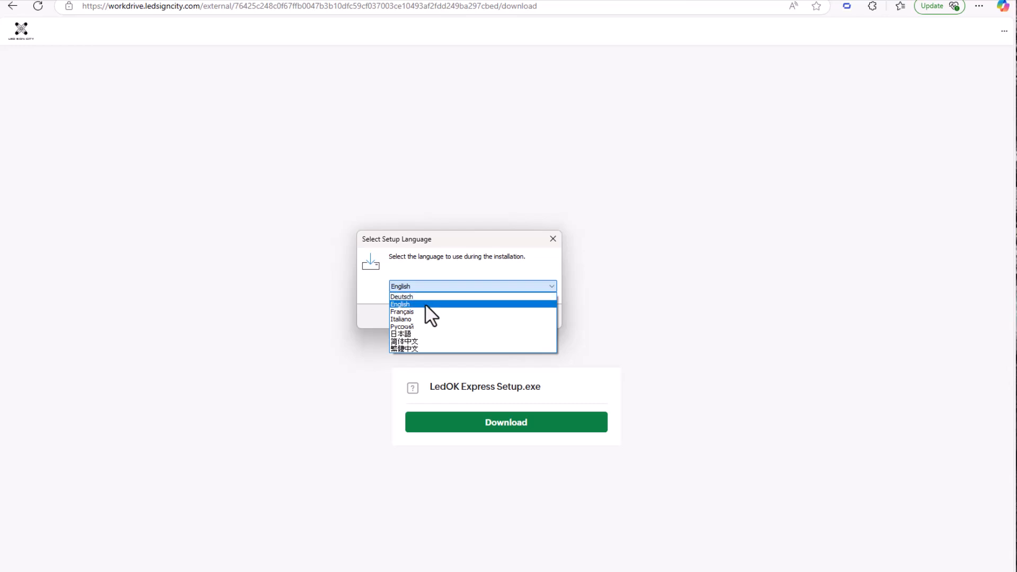
click(418, 304)
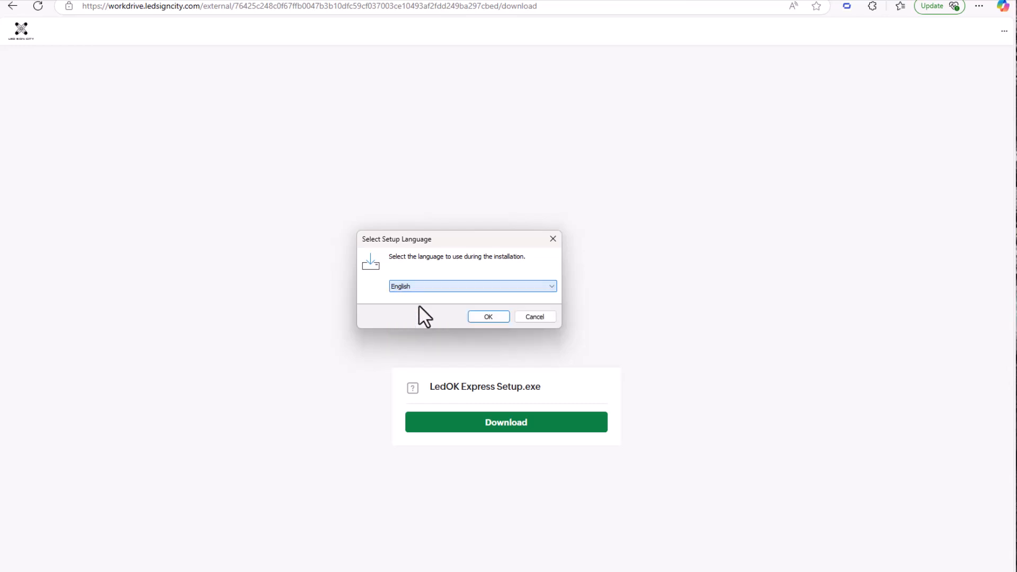
click(488, 317)
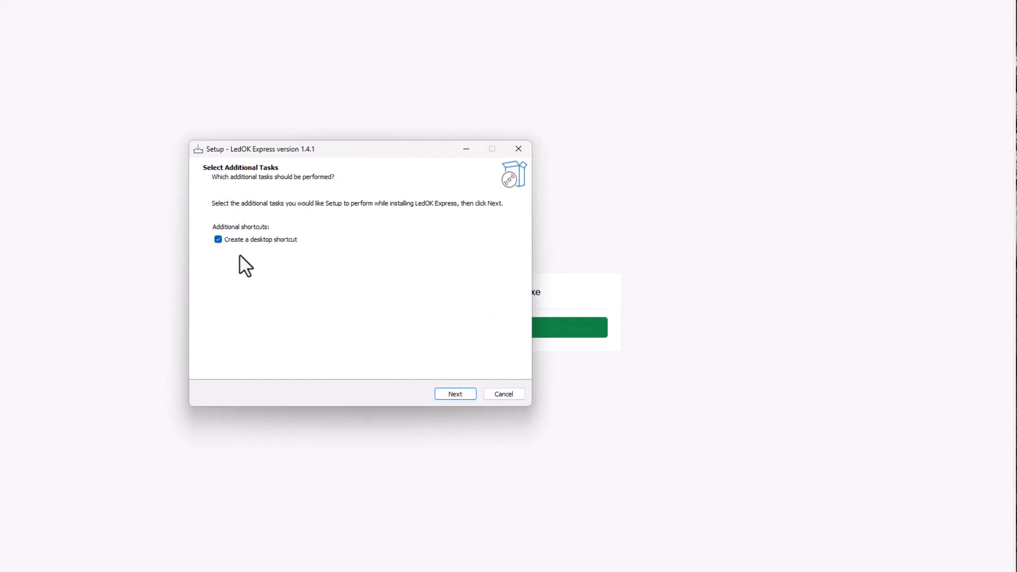
Step: Install LedOK Express 1.4.1 with a desktop shortcut and launch it on finishing
click(436, 399)
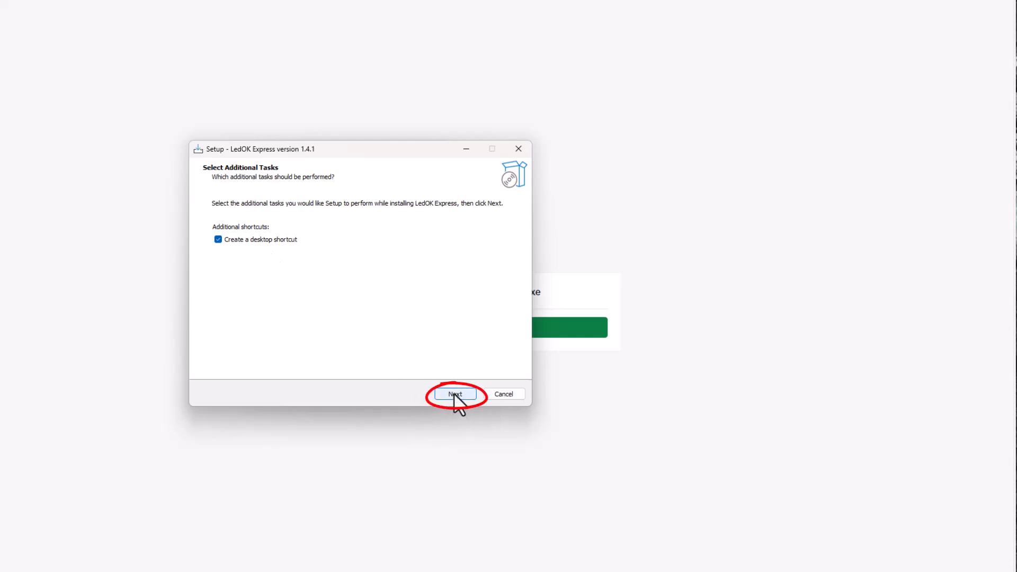
click(454, 395)
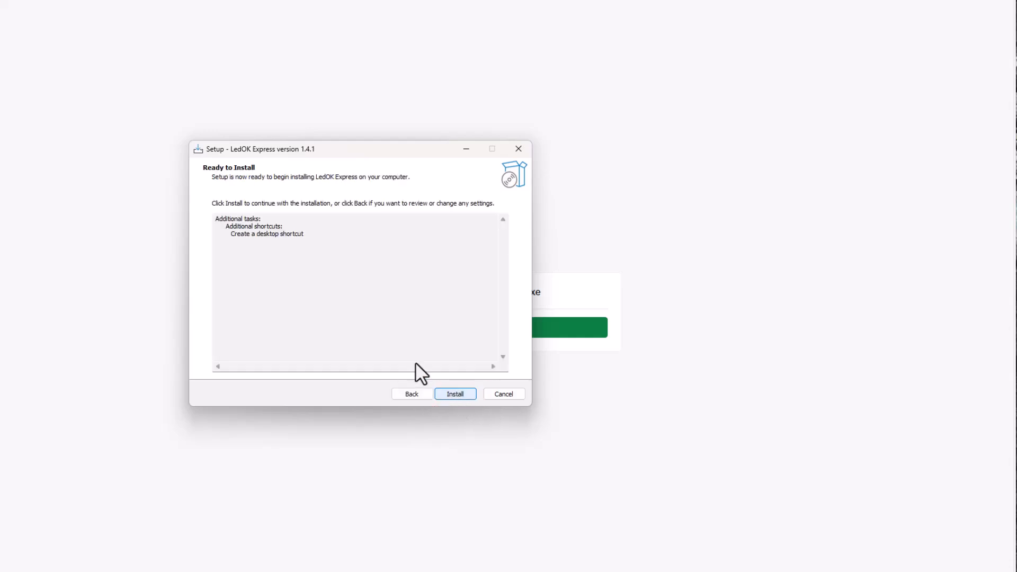
click(455, 393)
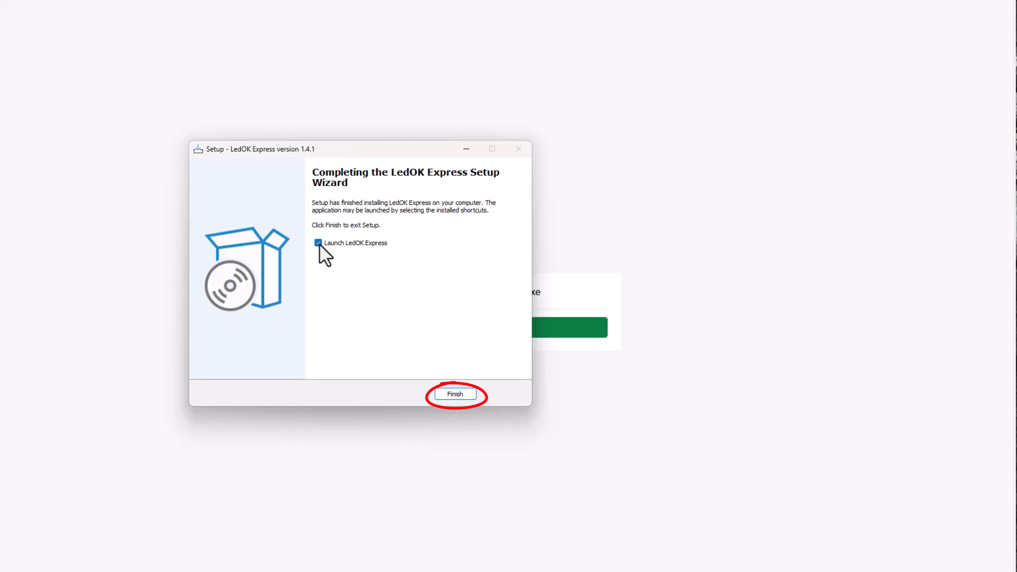
click(453, 394)
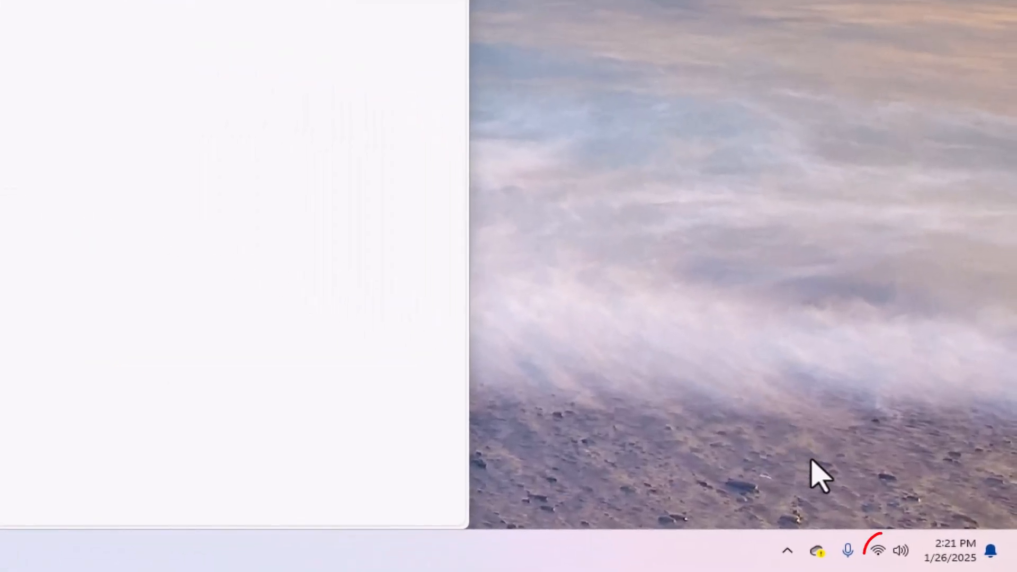
Step: Connect to the y5a-623-91537 Wi-Fi network and submit its security key
click(878, 553)
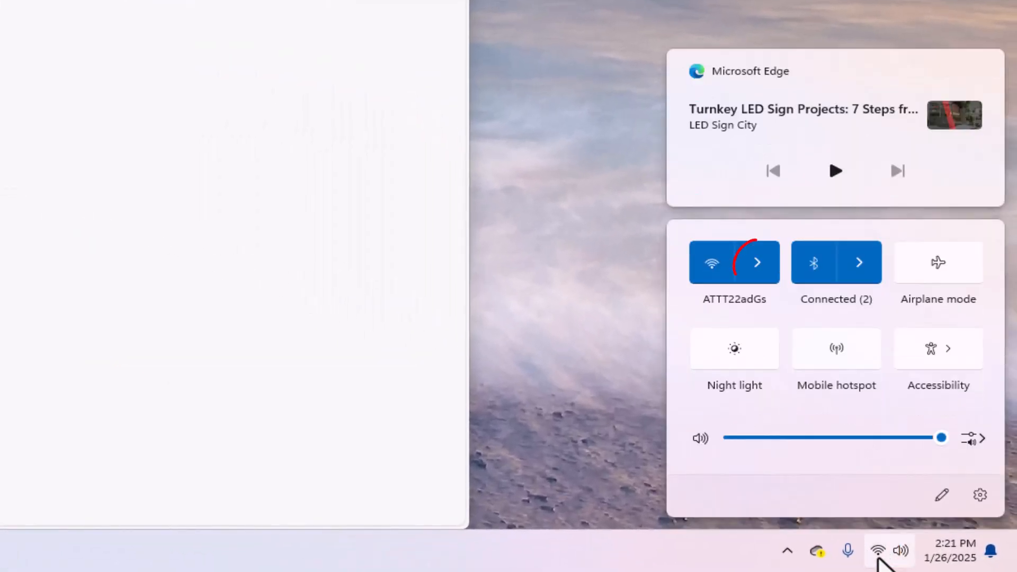
click(756, 263)
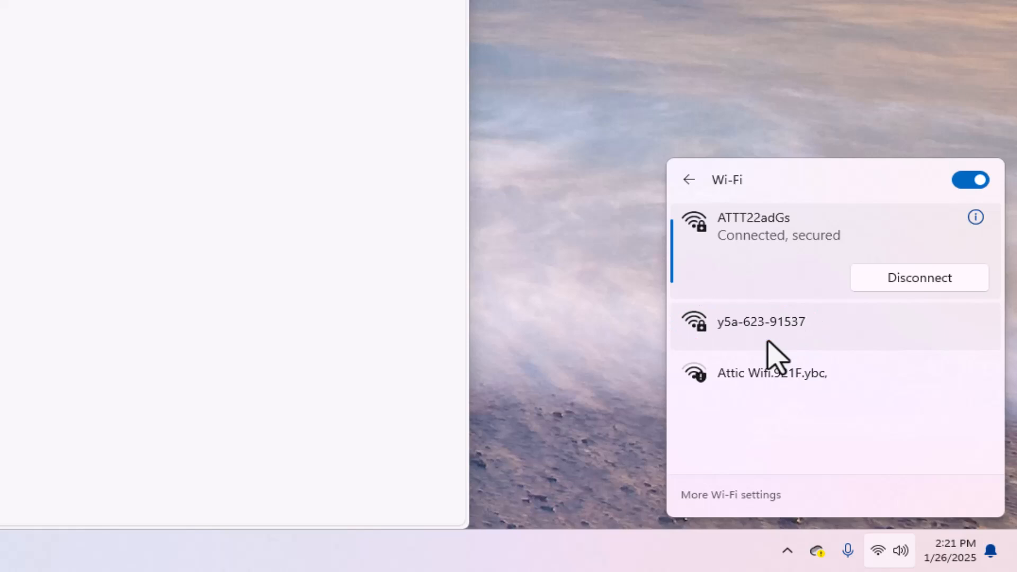
click(768, 341)
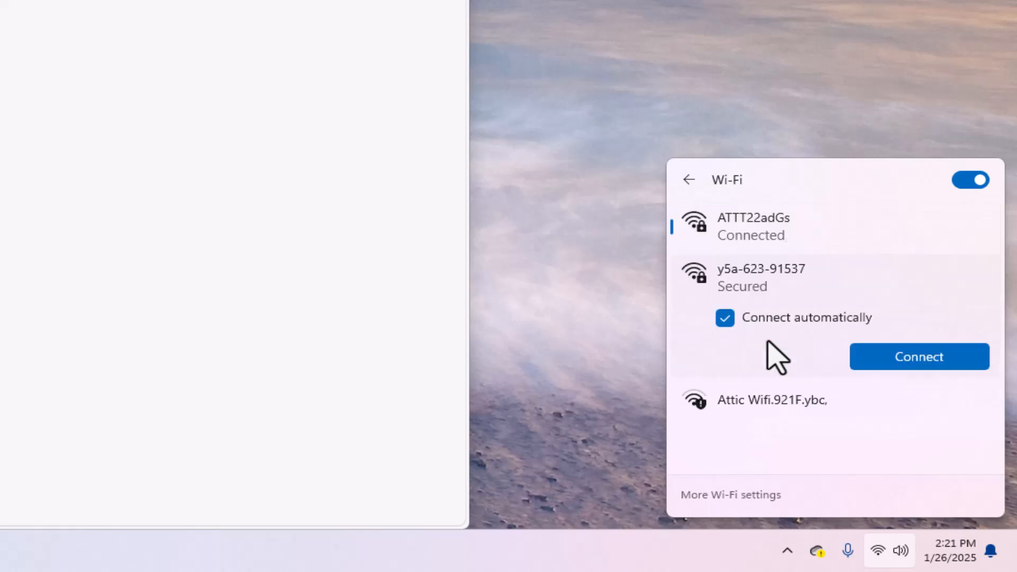
click(900, 358)
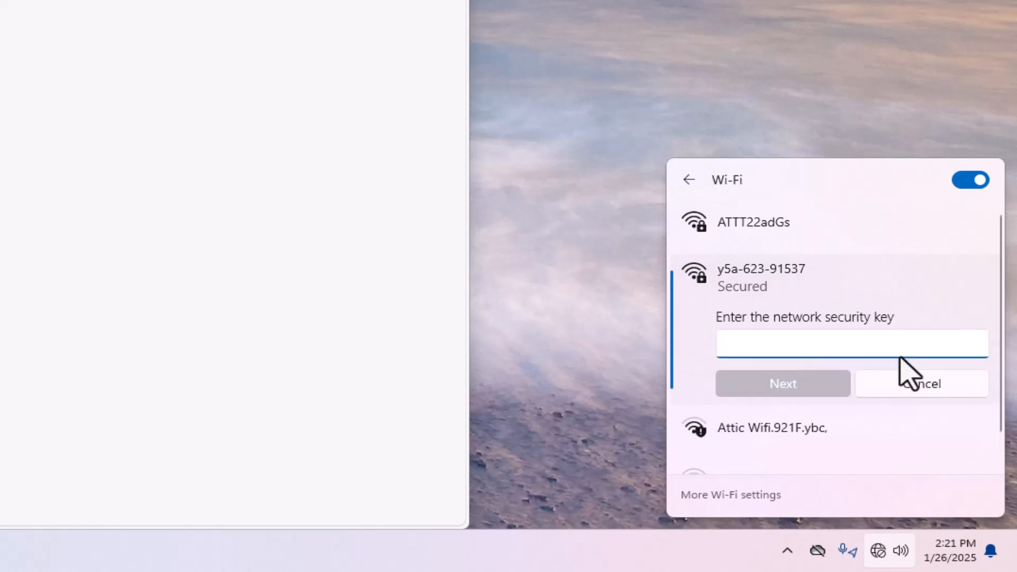
text(•••)
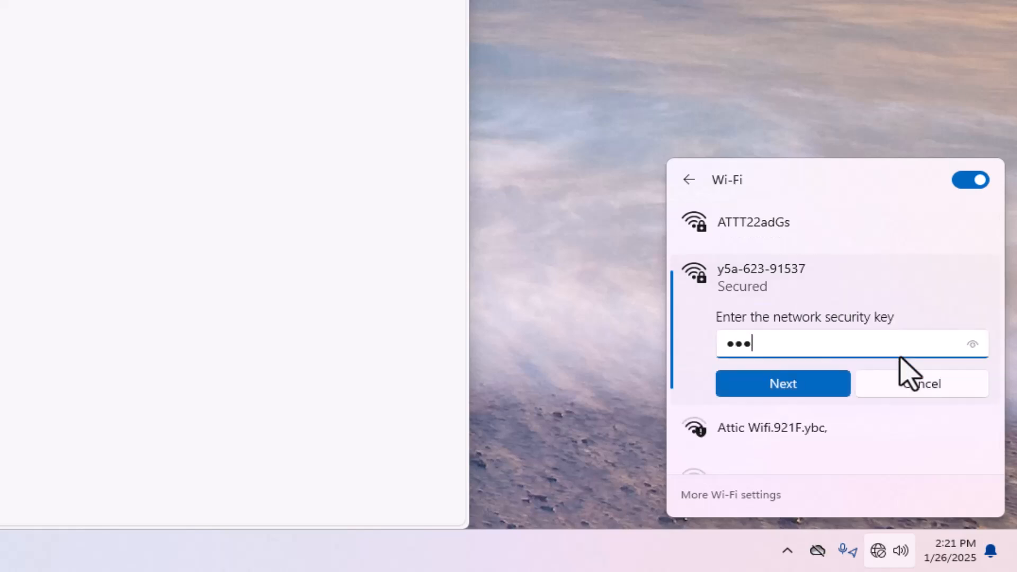
text(•••••)
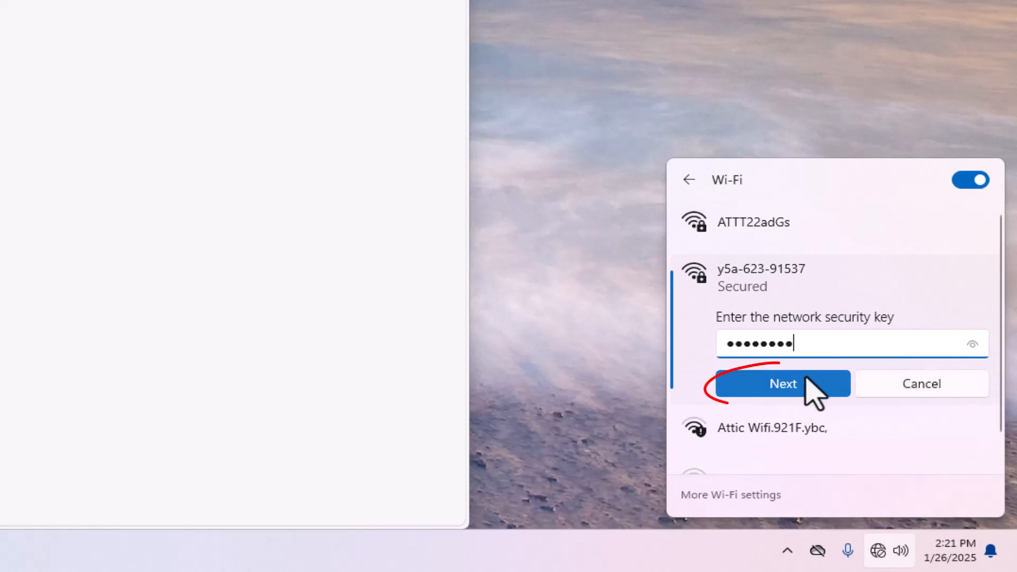
click(802, 382)
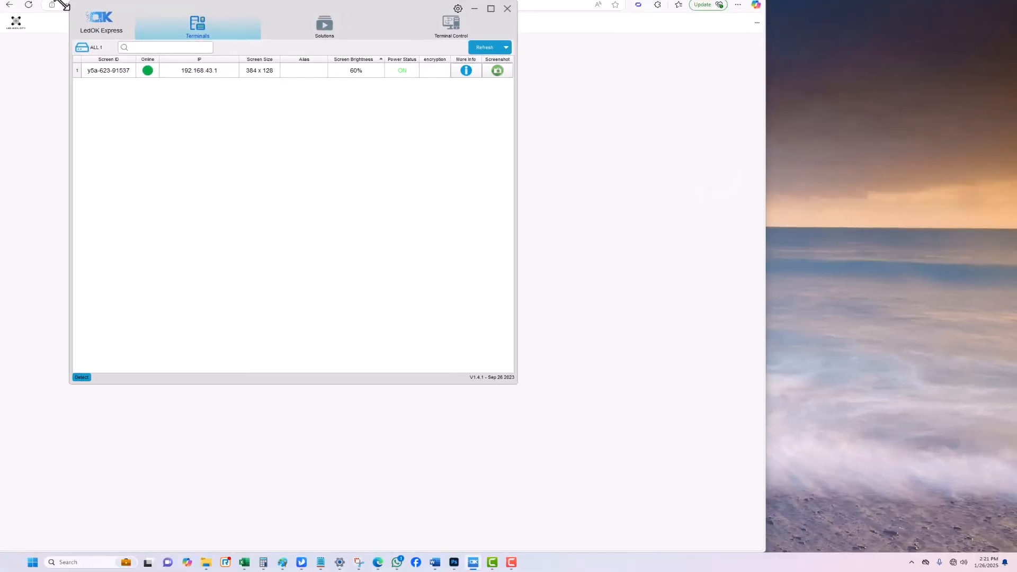
Step: Enlarge the LedOK Express window and show Terminals, with the sign online at 192.168.43.1
drag(16, 18, 1, 1)
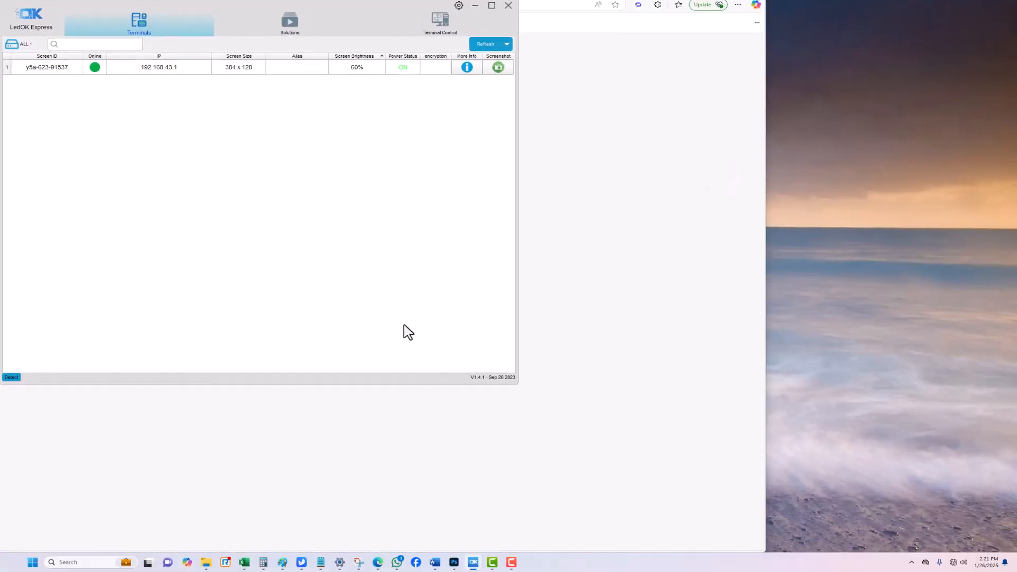
drag(516, 383, 764, 558)
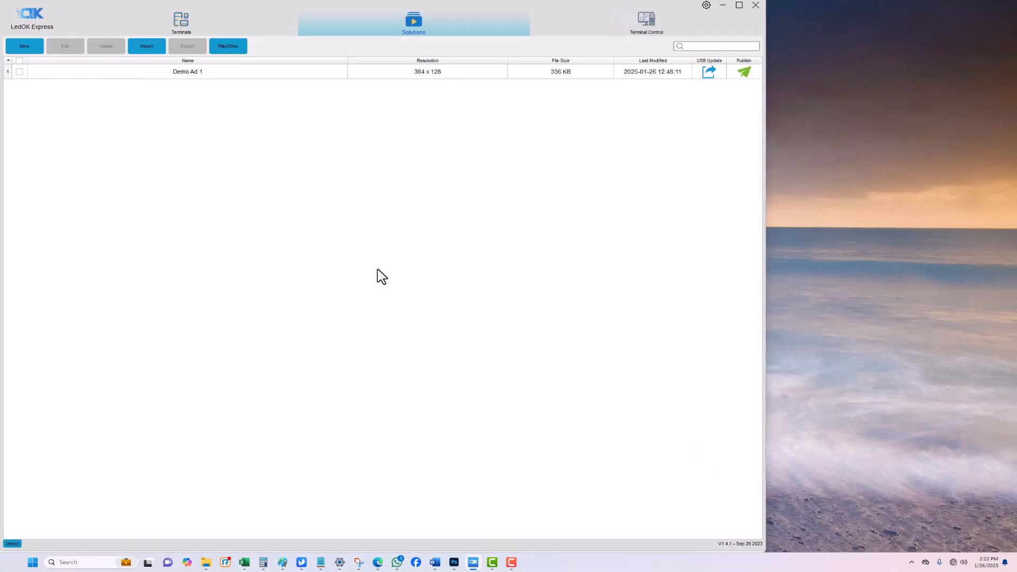
click(180, 23)
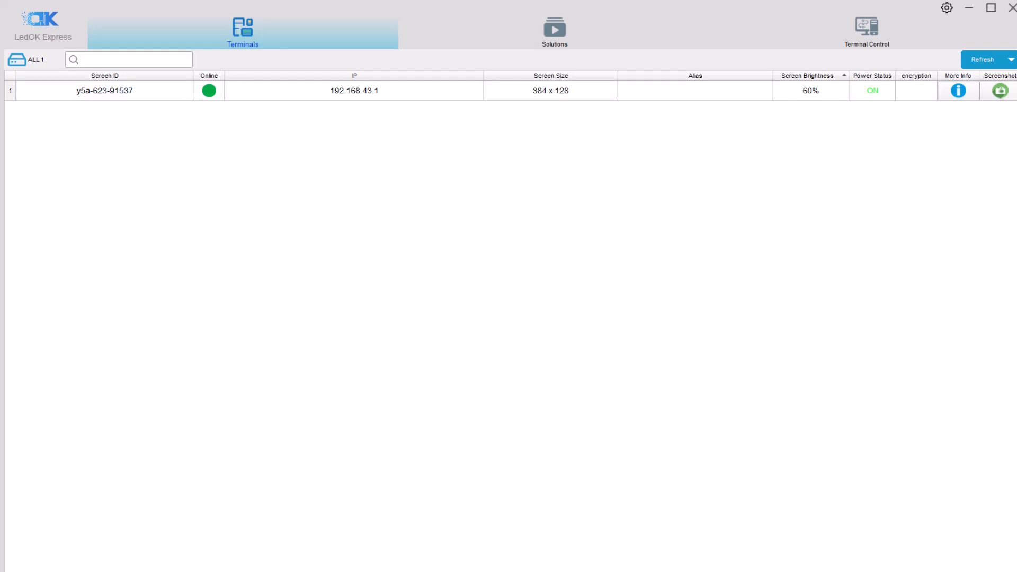
Step: Screenshot the sign's current display, then select Demo Ad 1 in Solutions and start a new solution
click(1000, 90)
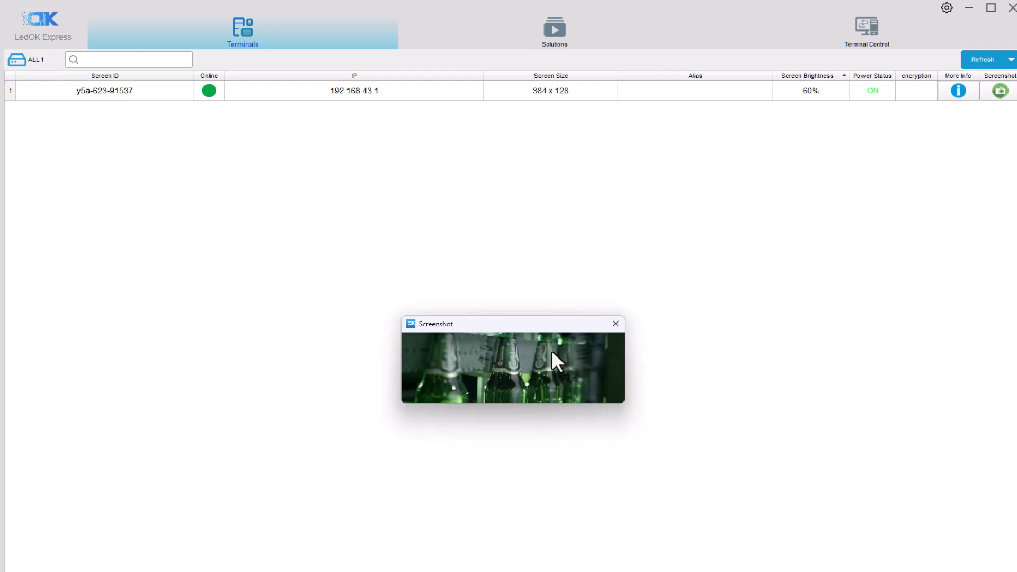
click(615, 326)
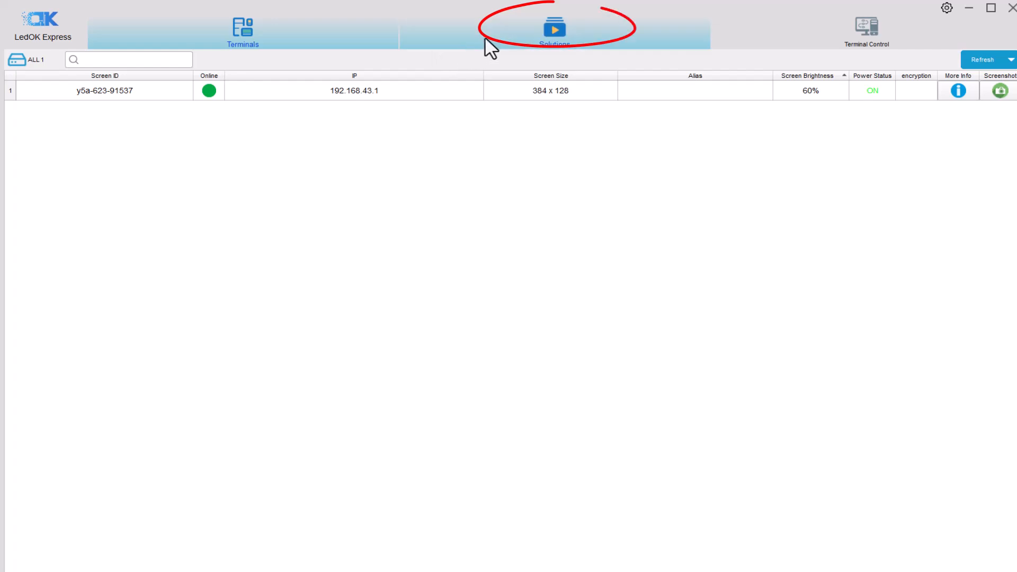
click(491, 47)
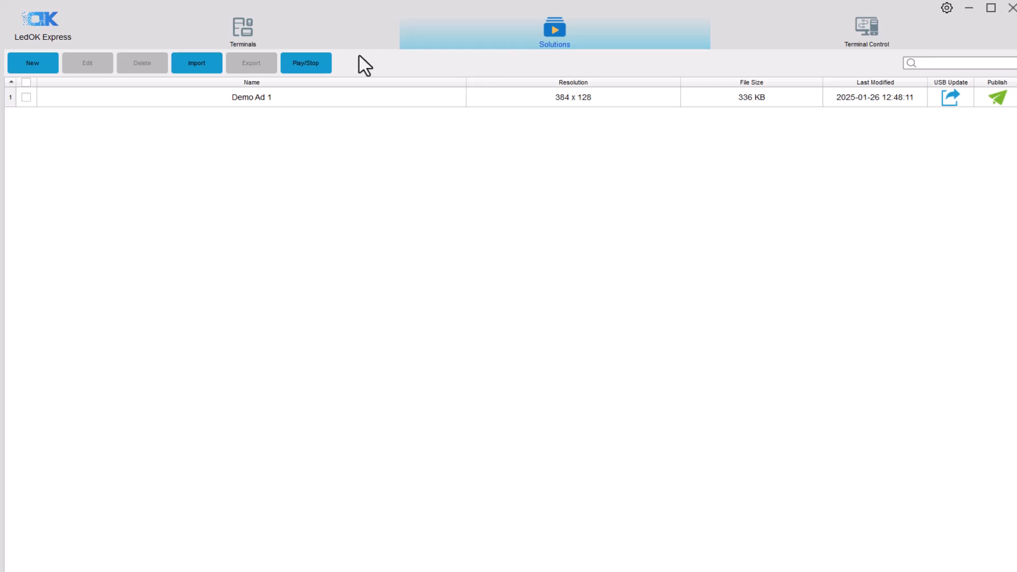
click(60, 100)
click(35, 61)
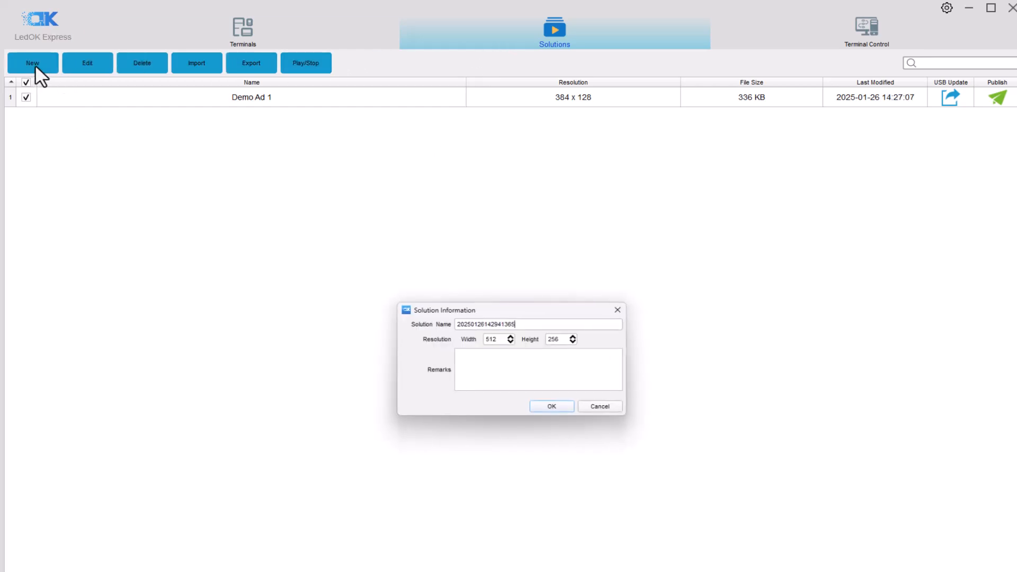
Step: Enter width 384, height 128 and solution name 'Demon Ad 2' in Solution Information
drag(497, 338, 473, 338)
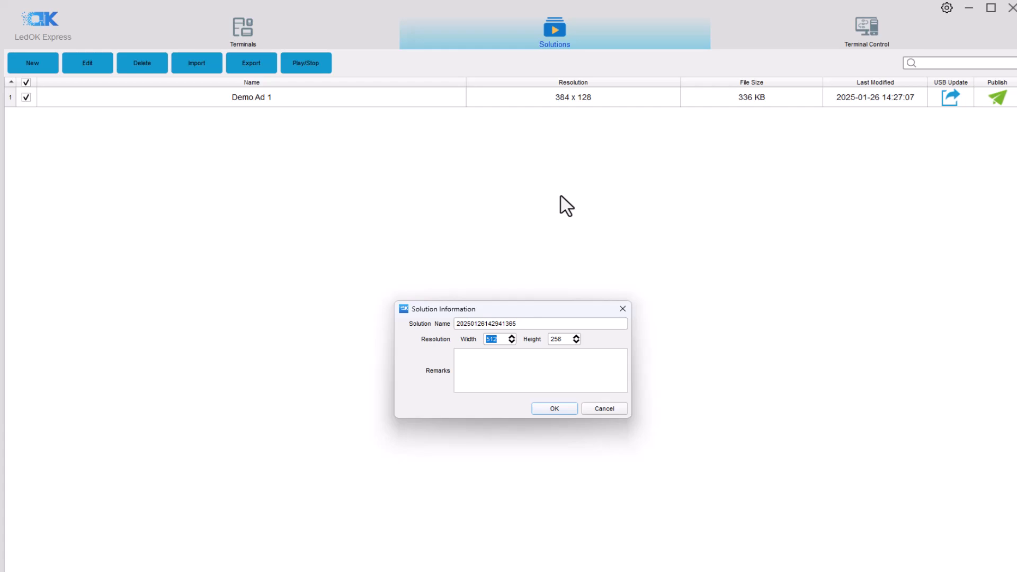
text(384)
click(556, 339)
double_click(559, 339)
text(128)
double_click(460, 323)
text(Demon Ad 2)
Step: Add a multi-material window holding the flexible connectivity photo, stretched to fill the screen
click(547, 409)
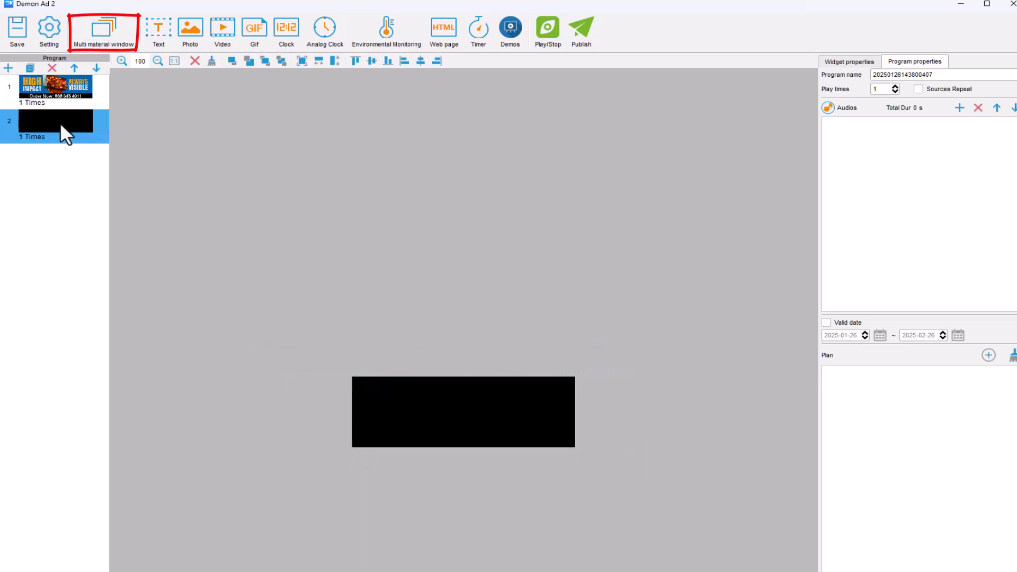
click(104, 32)
click(856, 137)
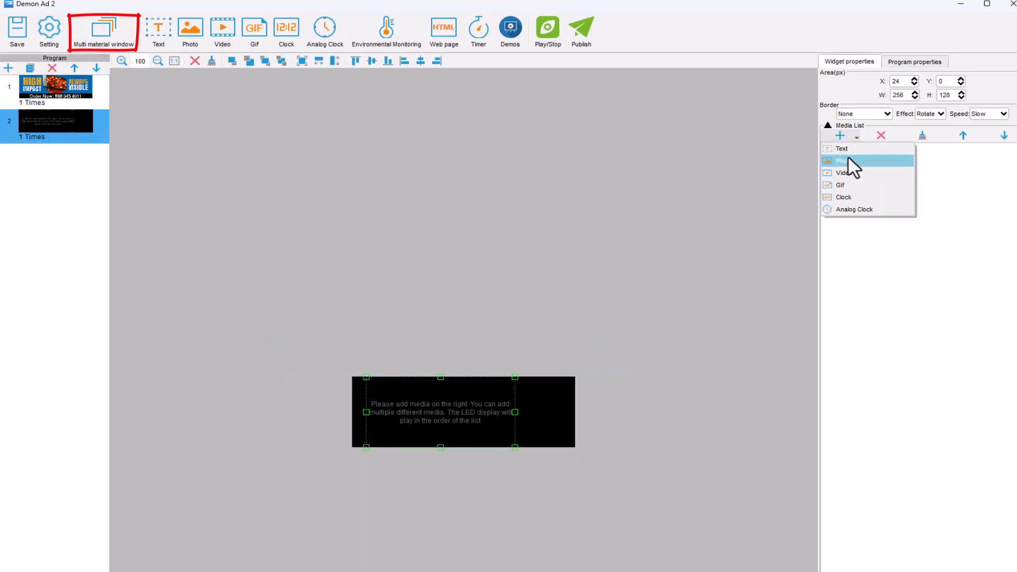
click(846, 160)
scroll(476, 233, down, 5)
click(181, 318)
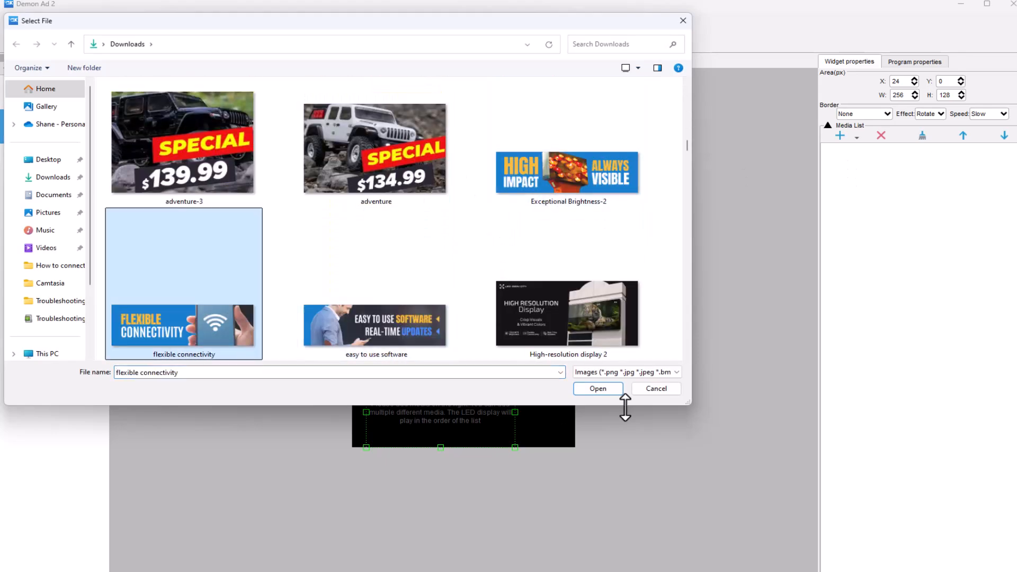
click(597, 388)
click(302, 60)
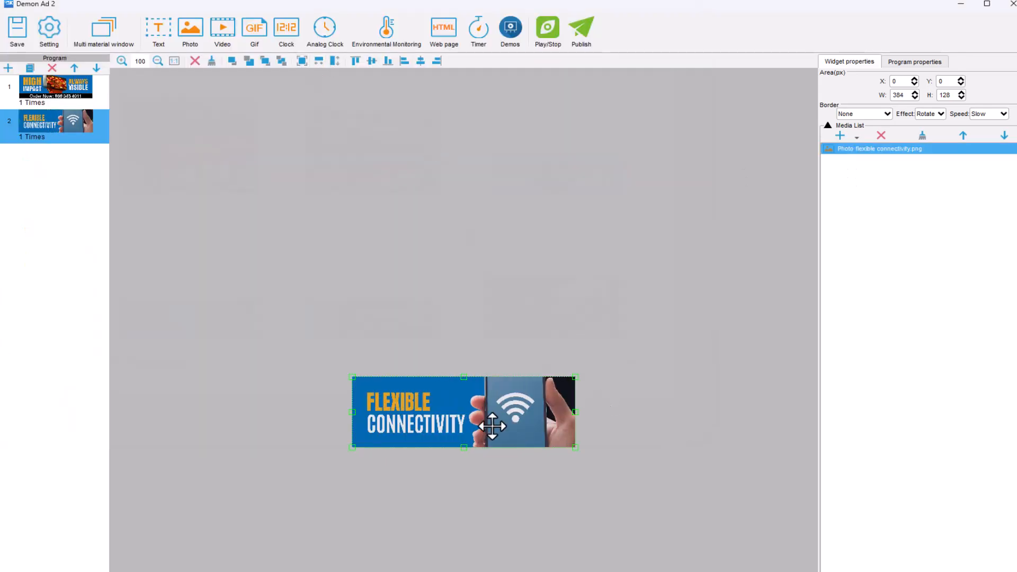
Step: Add the easy-to-use software photo to the media list and preview the program playing
click(857, 137)
click(846, 160)
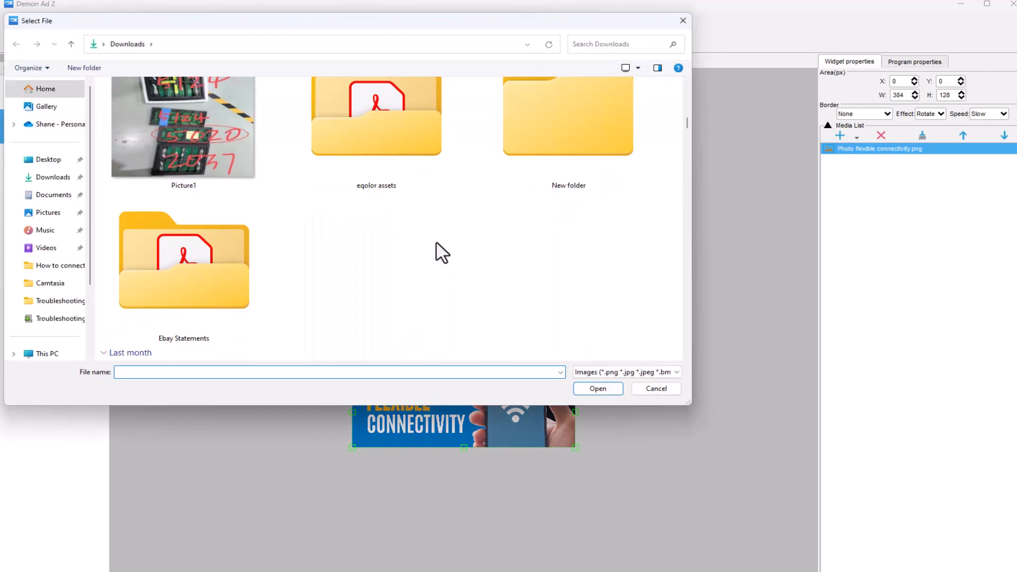
scroll(442, 250, down, 5)
click(436, 241)
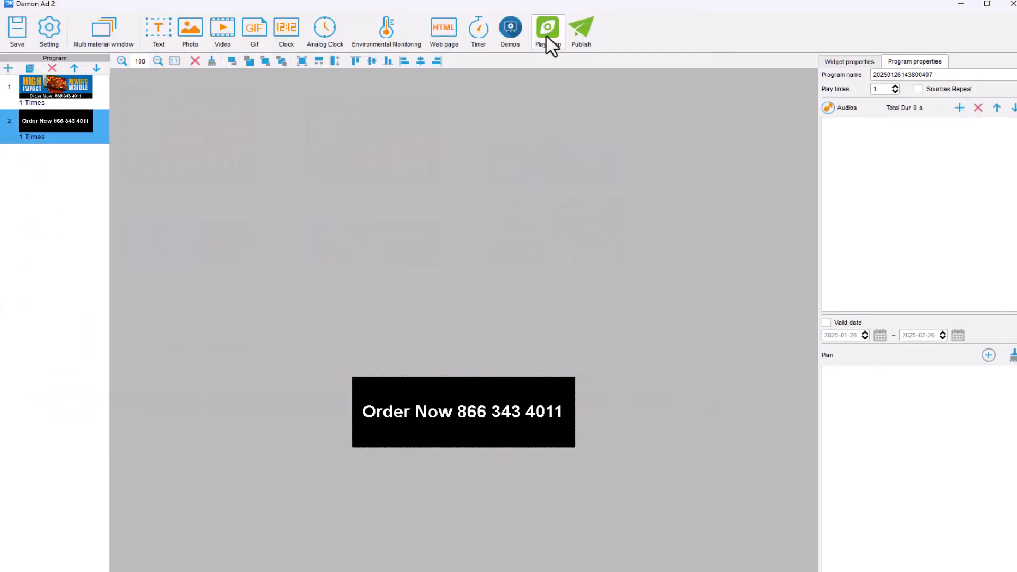
click(546, 34)
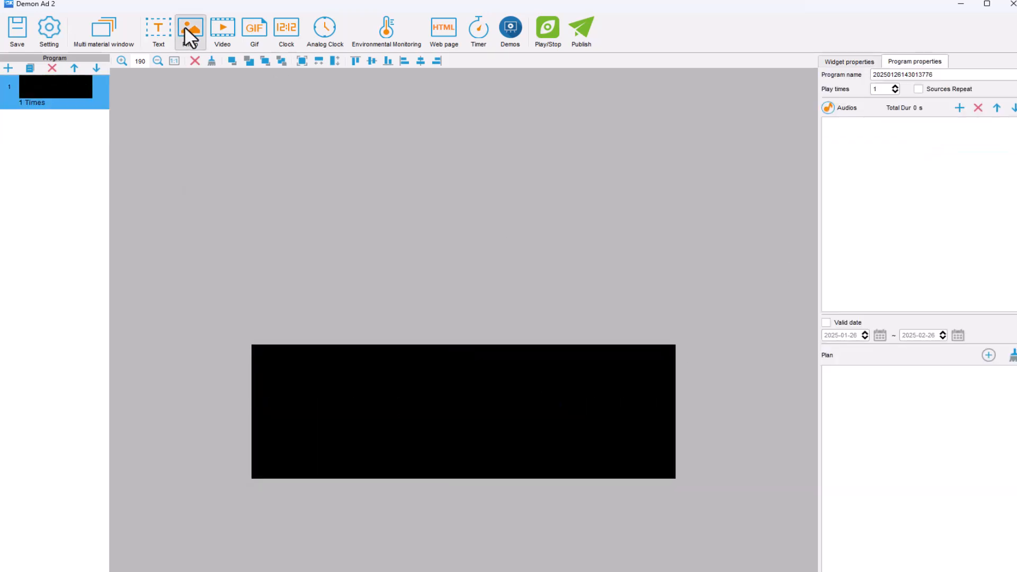
click(186, 30)
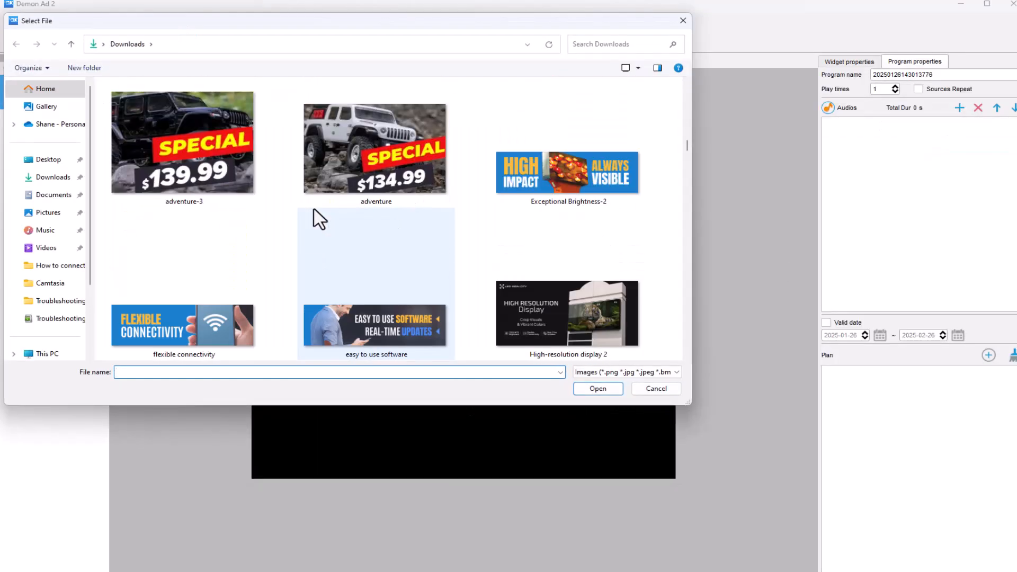
Step: Add the Exceptional Brightness-2 picture, sized to the canvas with a black strip left at the bottom
double_click(580, 182)
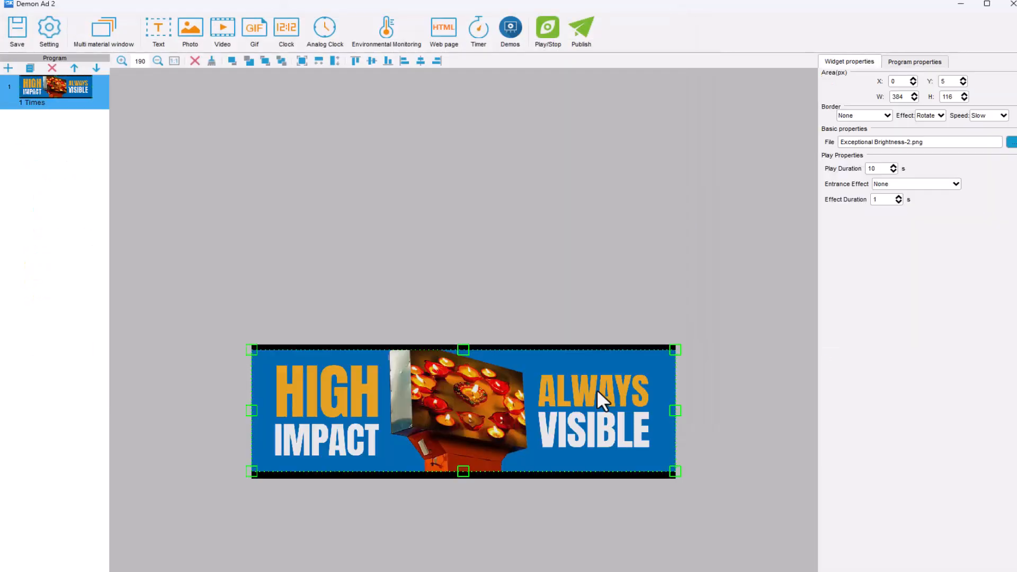
double_click(460, 452)
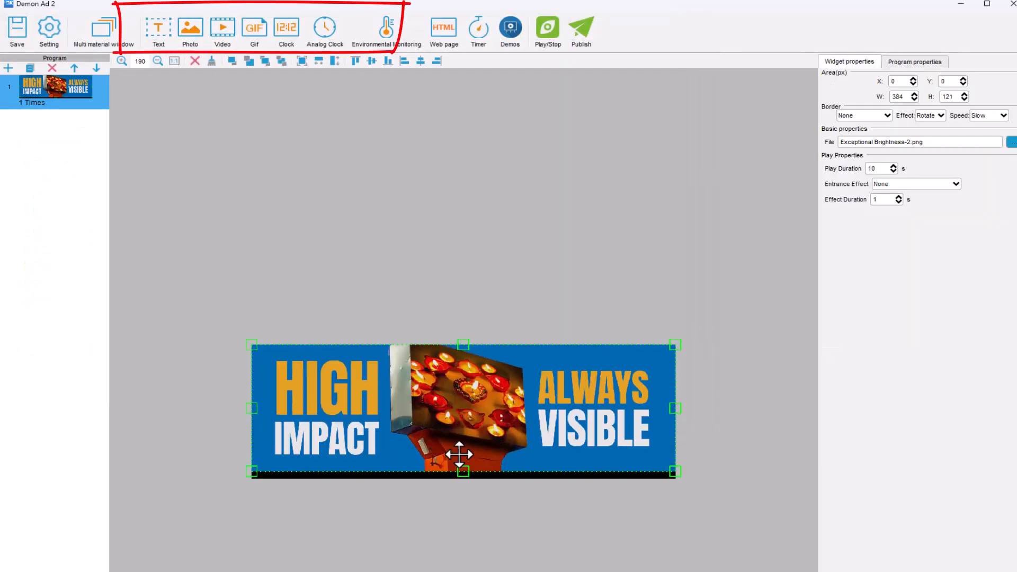
mouse_move(677, 413)
mouse_down()
mouse_move(537, 413)
mouse_move(675, 412)
mouse_up()
drag(463, 479, 463, 451)
Step: Place a text box across the bottom black strip
click(161, 29)
drag(390, 402, 391, 463)
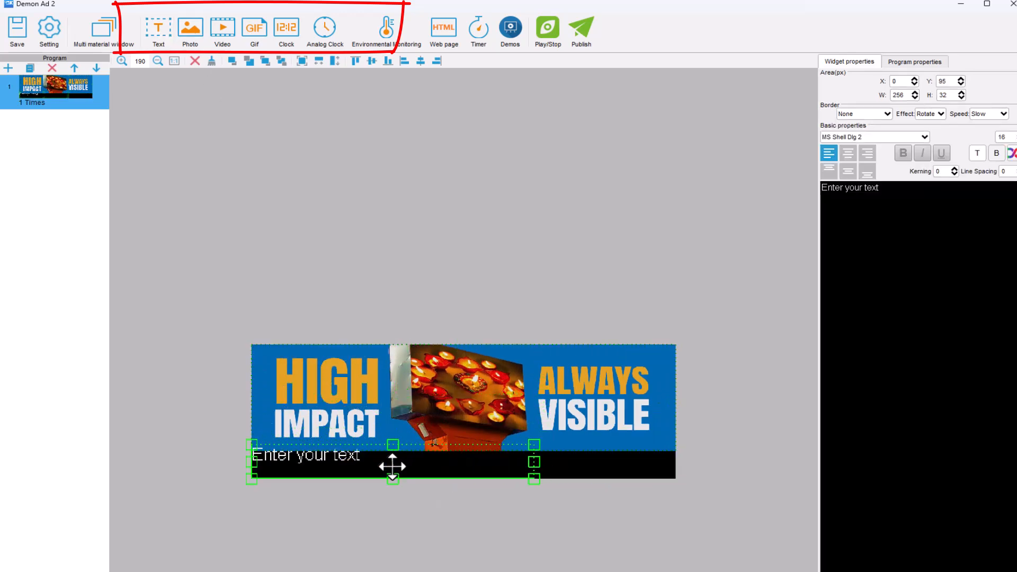
drag(534, 463, 672, 464)
drag(463, 446, 466, 451)
Step: Enter the caption 'HIgh Impact & Always Visible' and make it bold and centred
triple_click(874, 191)
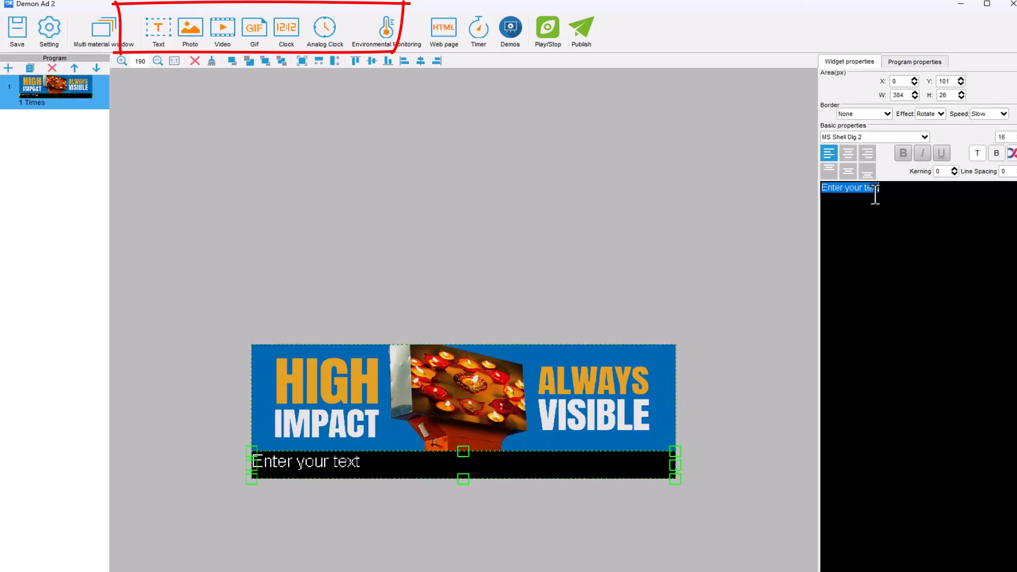
text(HIgh Impact & Always Visible)
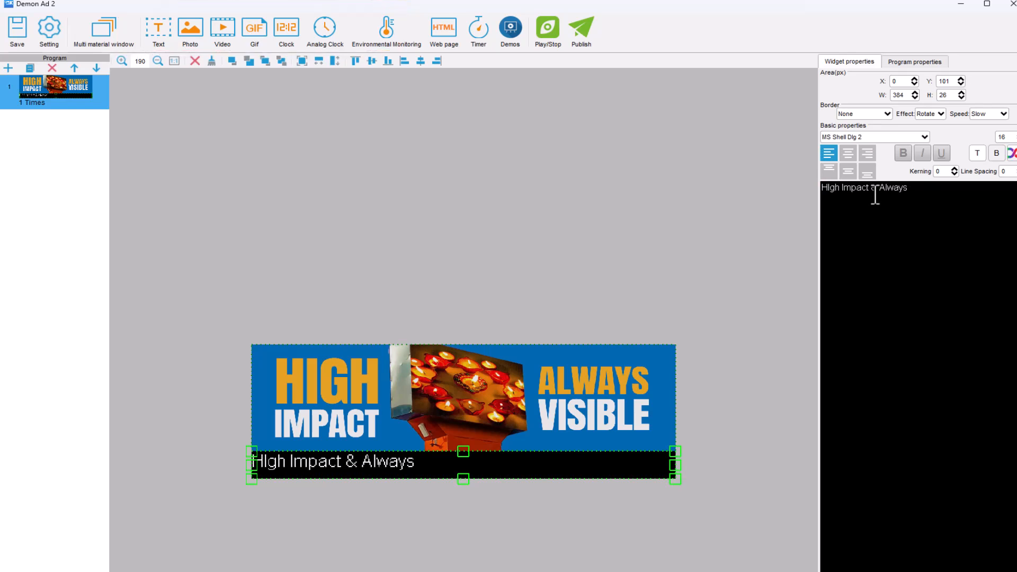
click(902, 153)
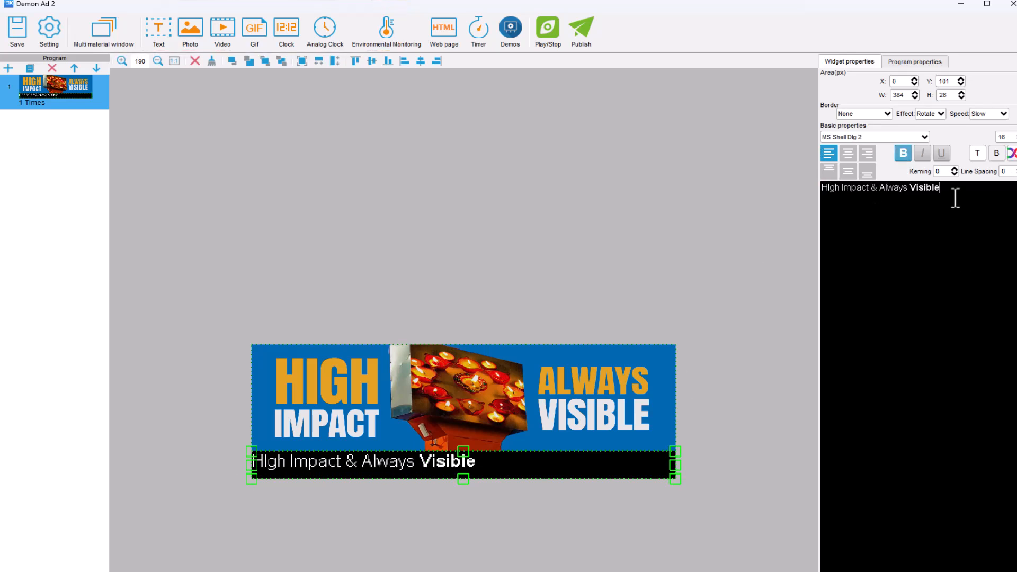
triple_click(953, 196)
click(902, 153)
click(847, 153)
Step: Make the text box taller and type the Order Now line with the sales phone number
scroll(1001, 136, up, 9)
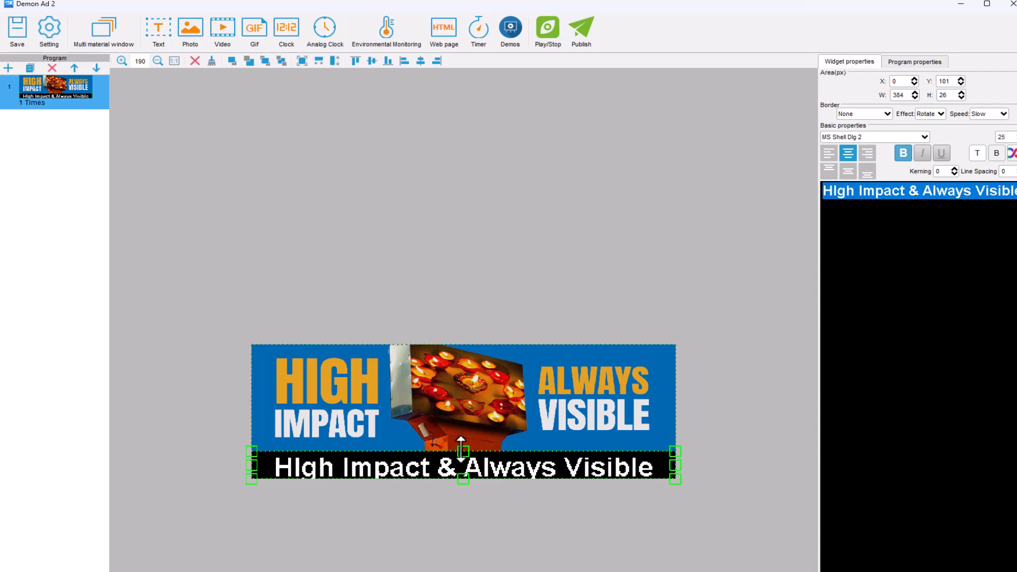
drag(463, 451, 462, 444)
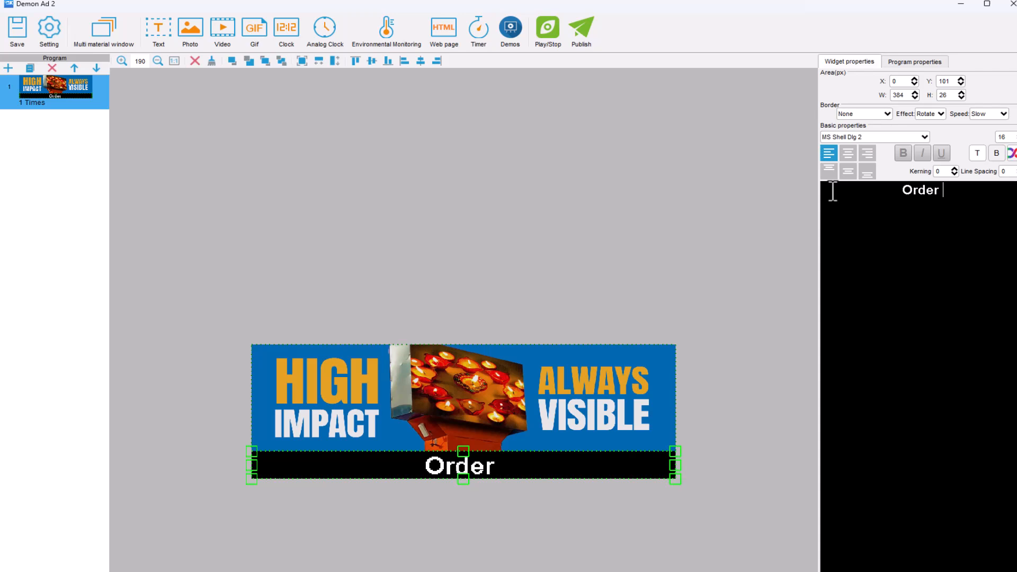
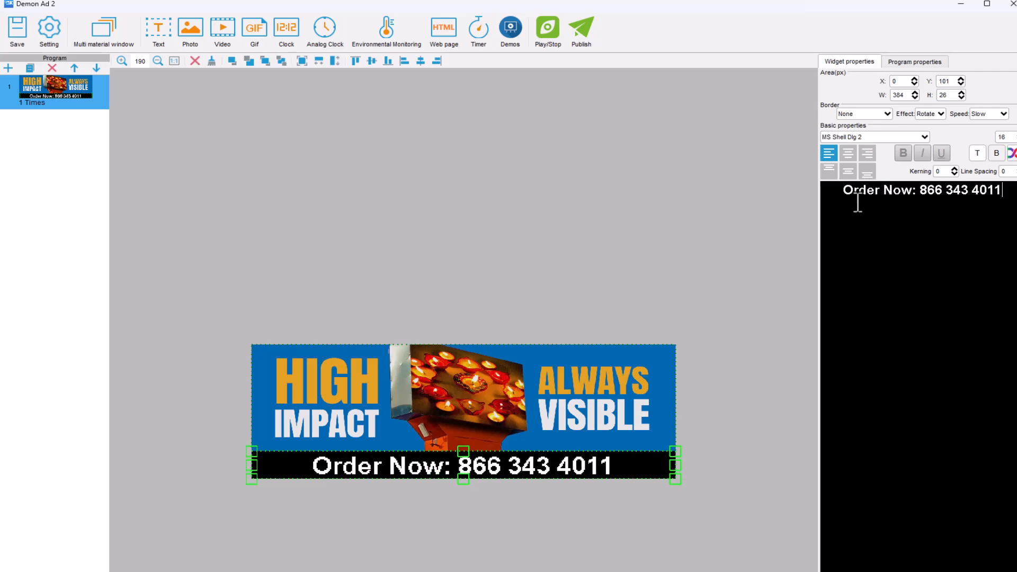
click(374, 378)
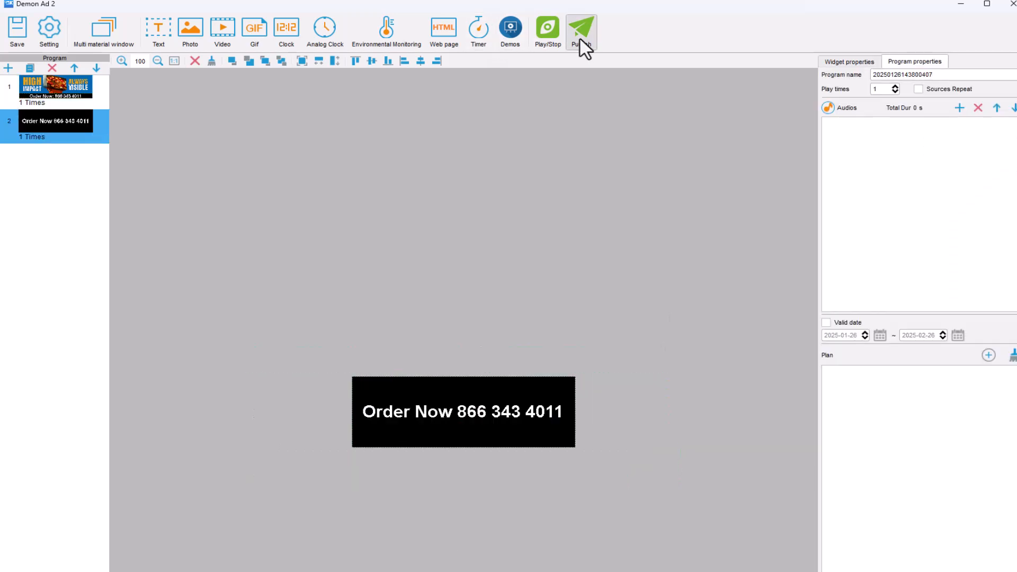
Step: Publish Demon Ad 2 to the connected 384 x 128 sign at 100% OK, then close its editor
click(581, 39)
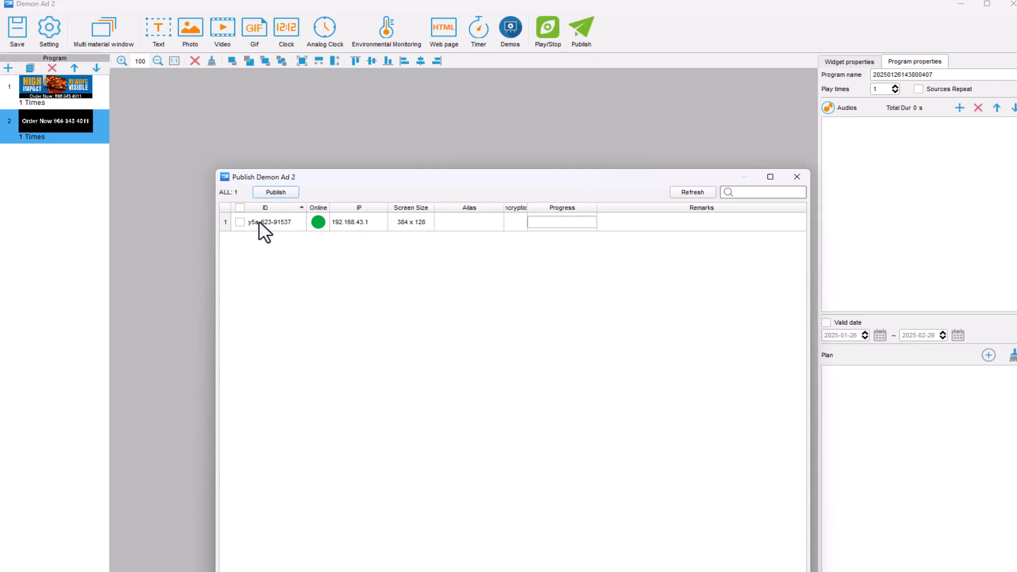
click(239, 223)
click(275, 192)
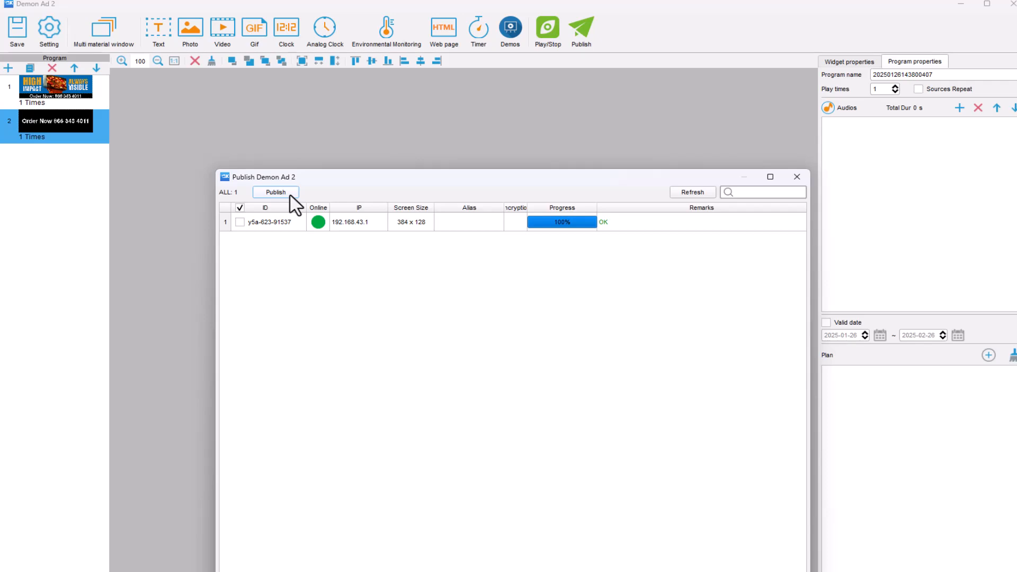
click(797, 177)
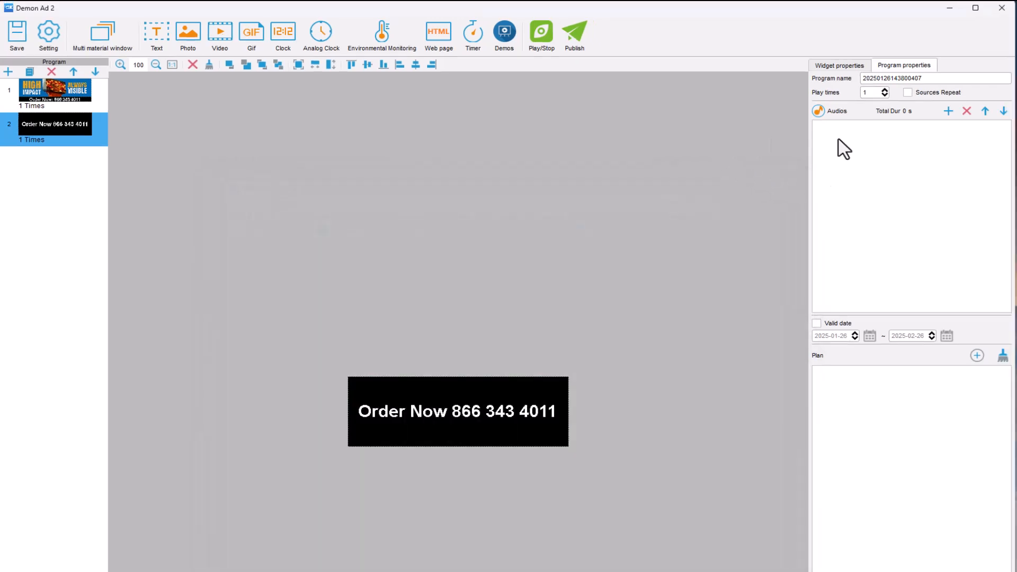
click(1002, 9)
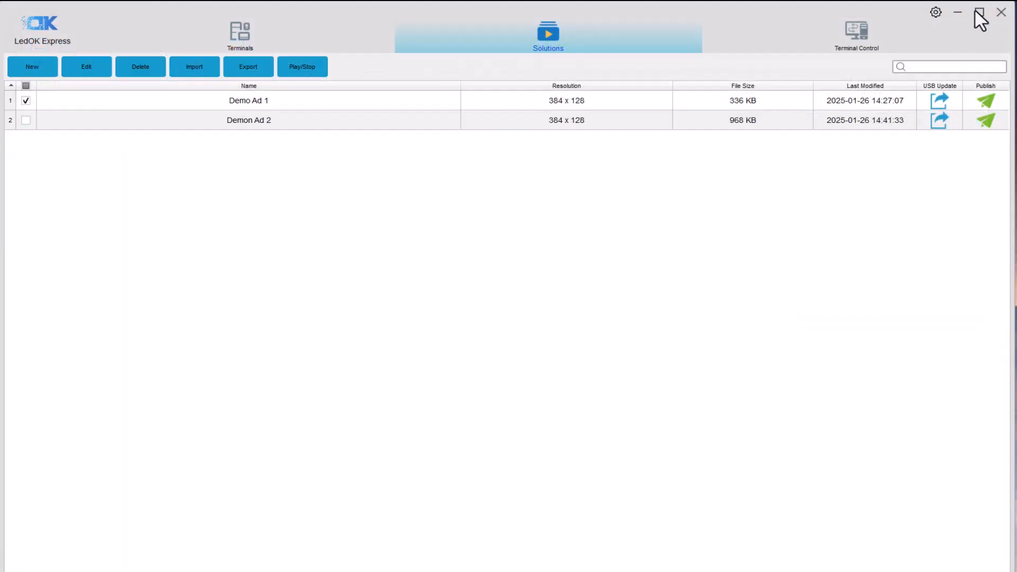
Step: Screenshot the sign from the Terminals list to confirm it shows Demon Ad 2's flexible connectivity image
click(223, 37)
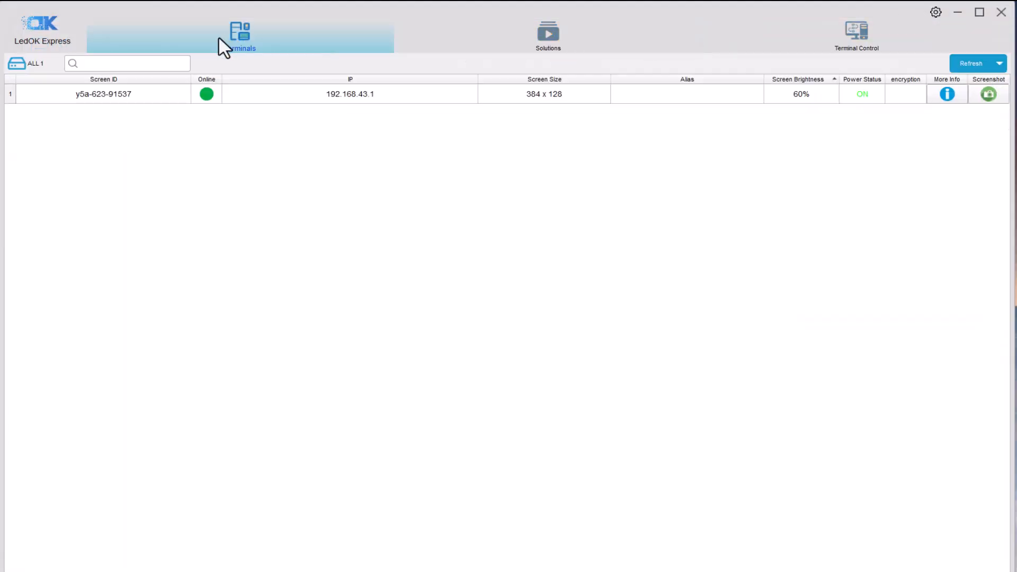
click(988, 94)
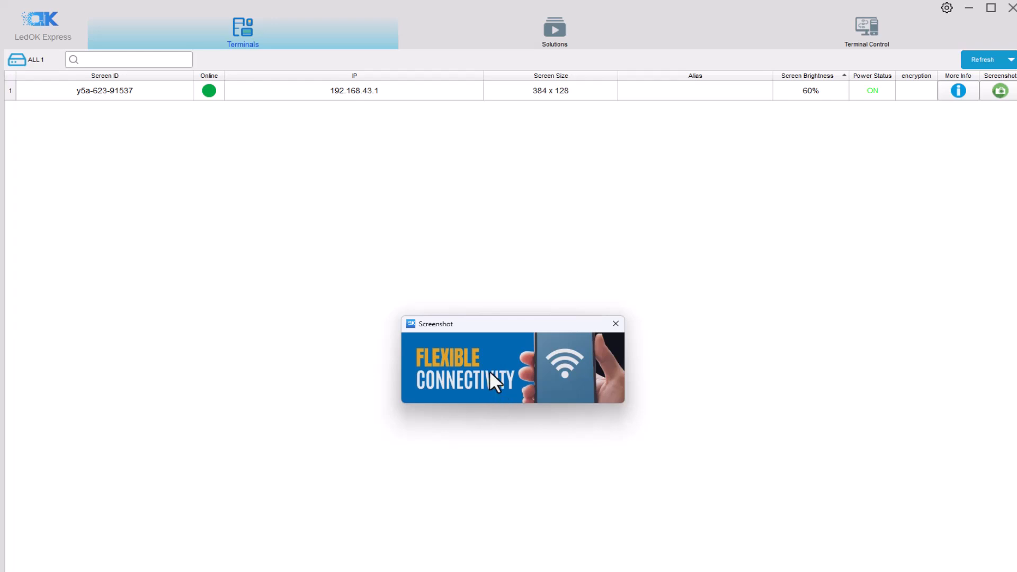
click(616, 323)
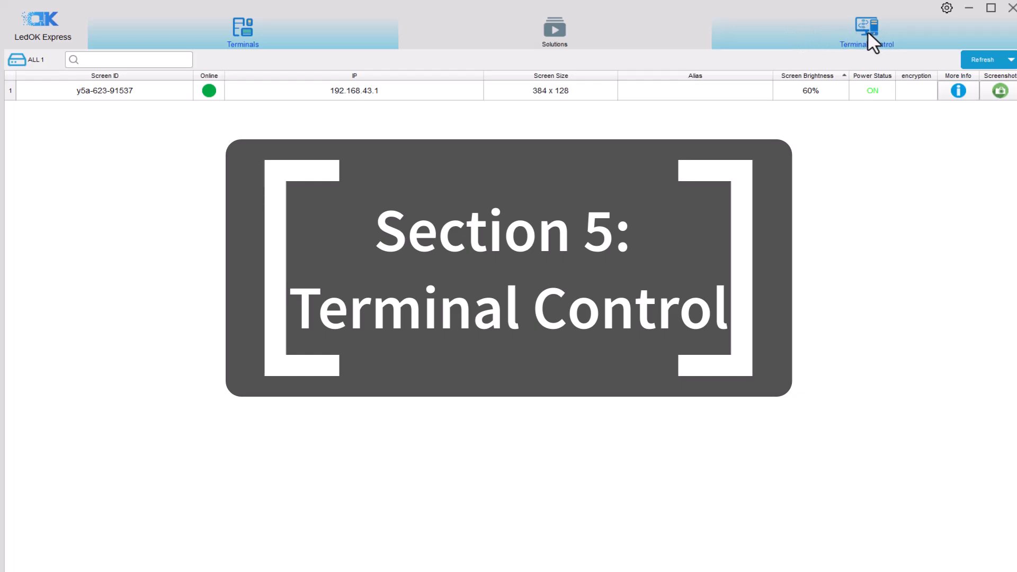
Step: In Terminal Control, review the sign's Brightness Adj., Power Control and Network Config pages
click(868, 30)
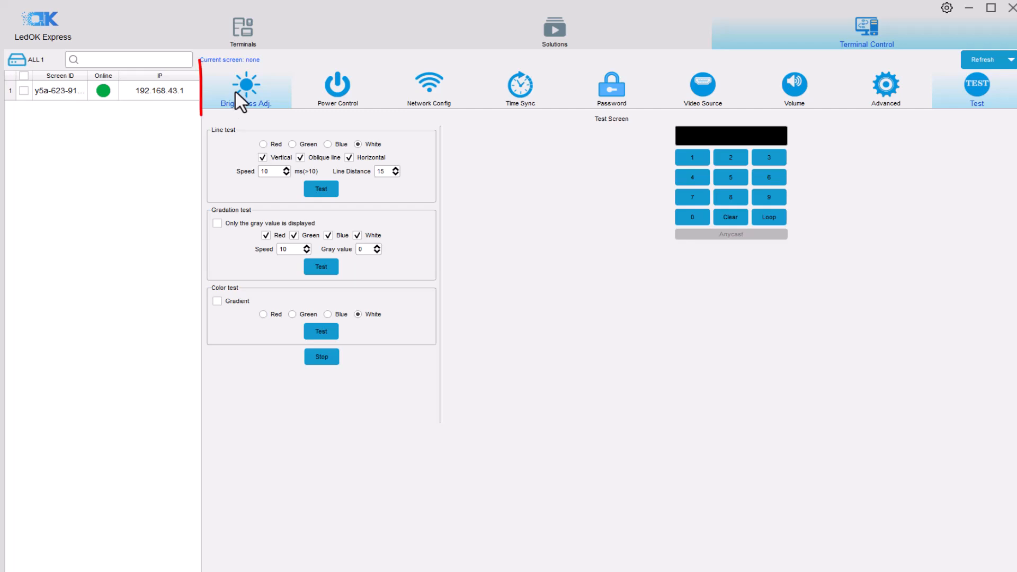
click(233, 98)
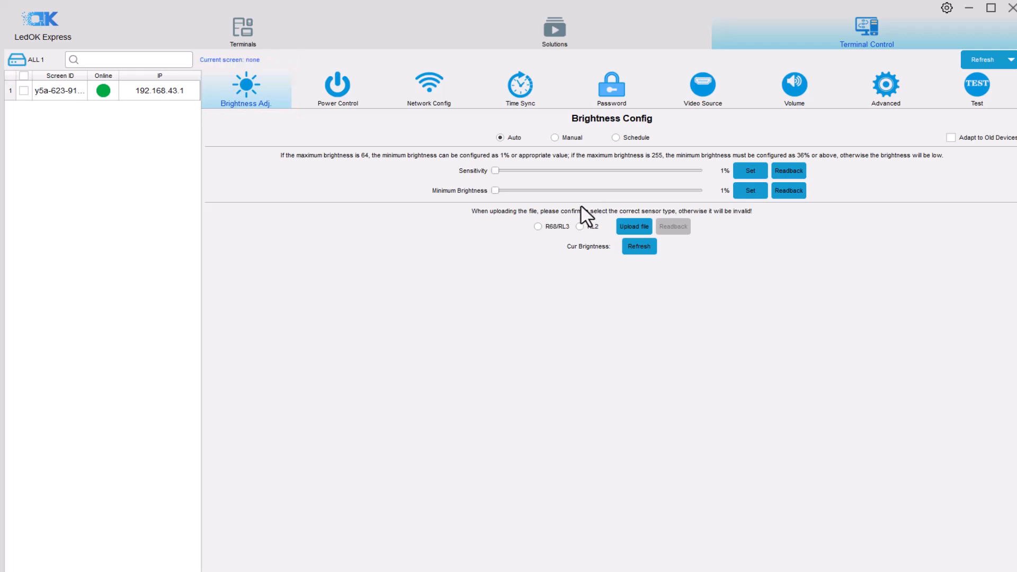
click(331, 86)
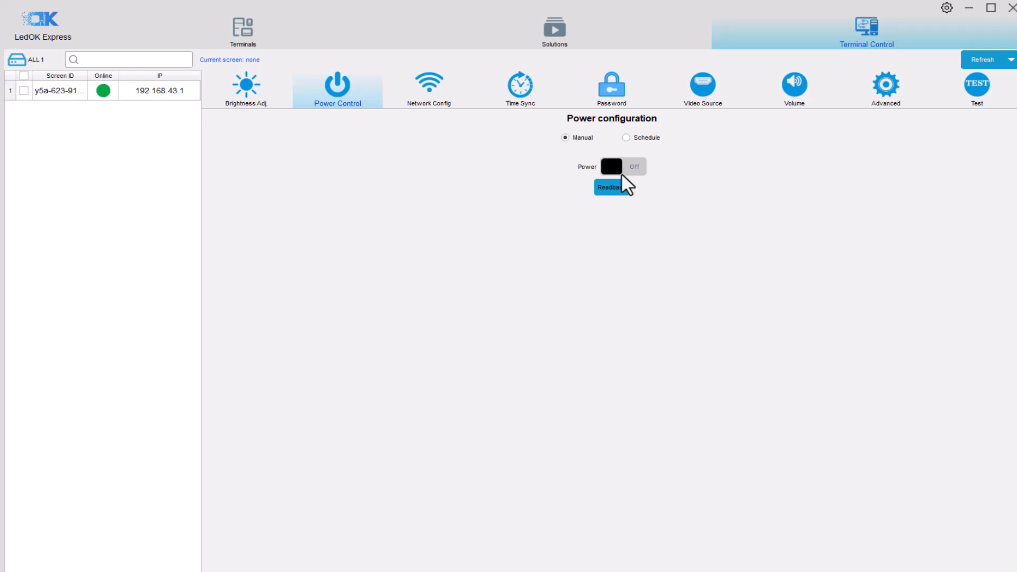
click(434, 87)
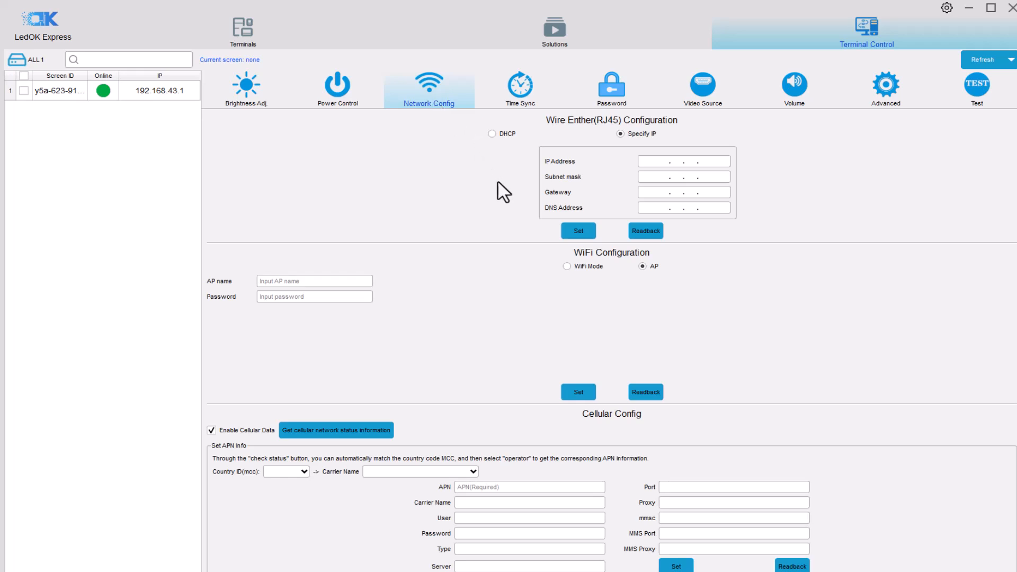
Step: Apply the America/Chicago time zone in Time Sync until Success appears, then go back to Terminals
click(530, 88)
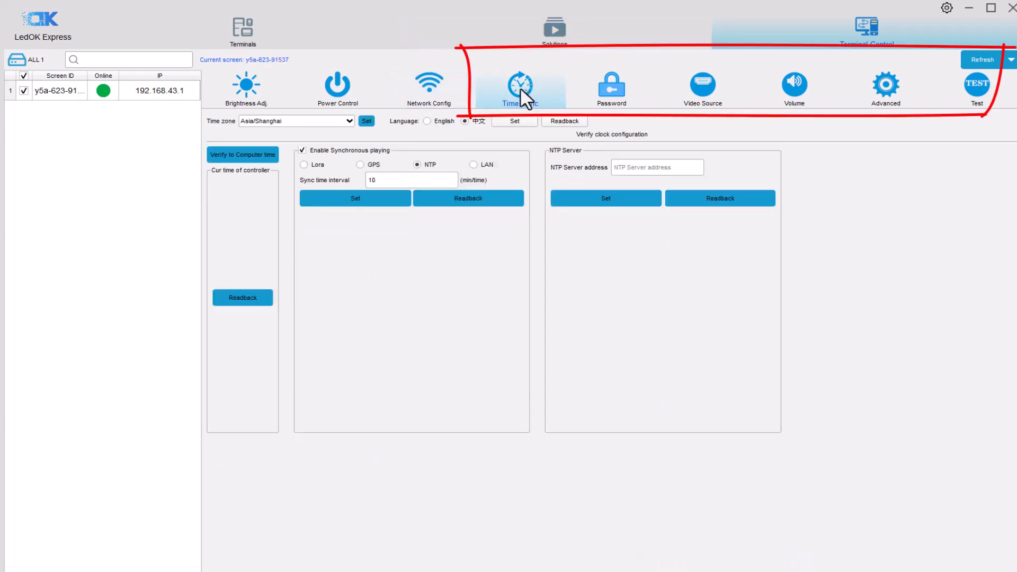
click(349, 121)
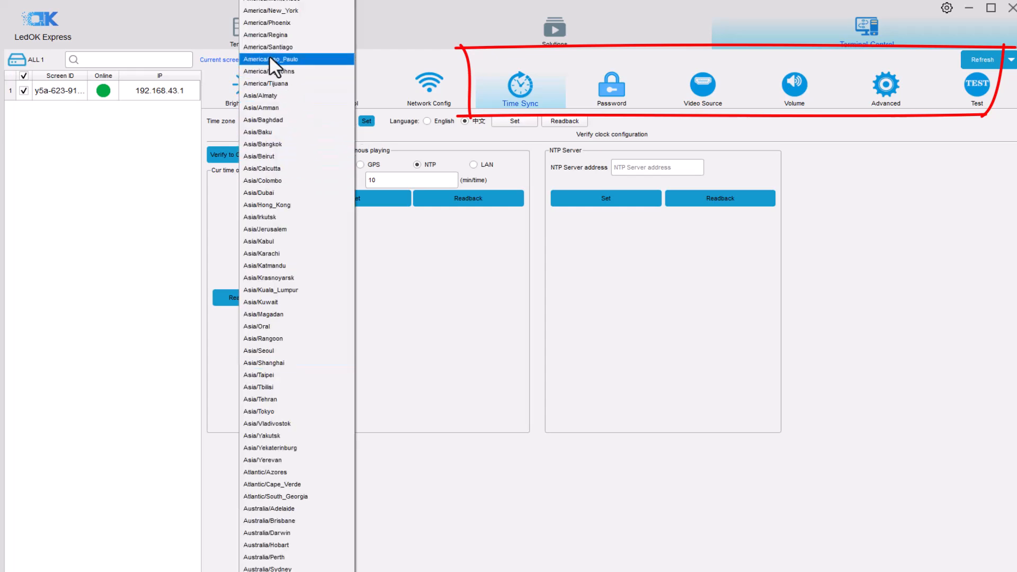
scroll(270, 52, up, 2)
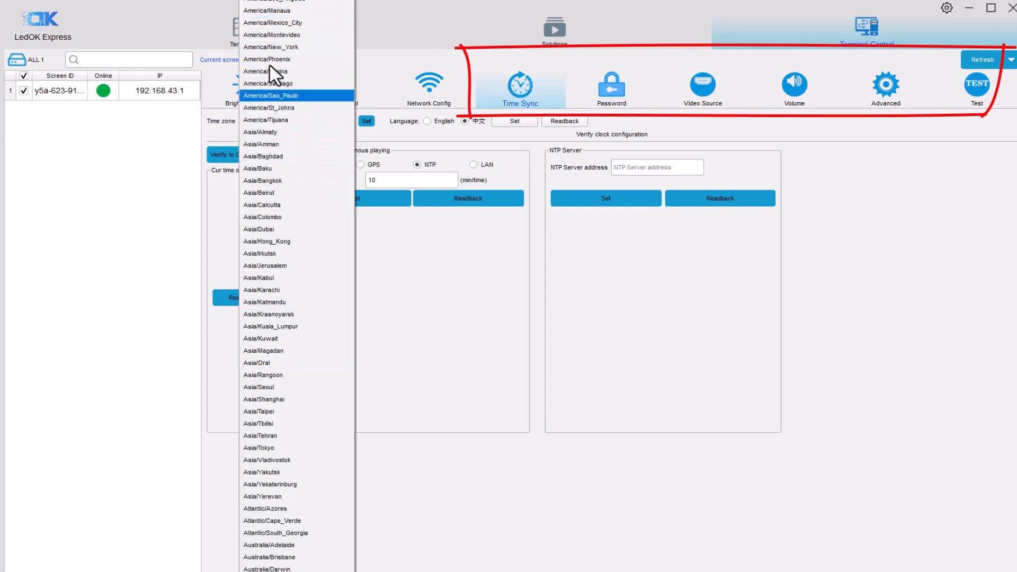
scroll(273, 33, up, 1)
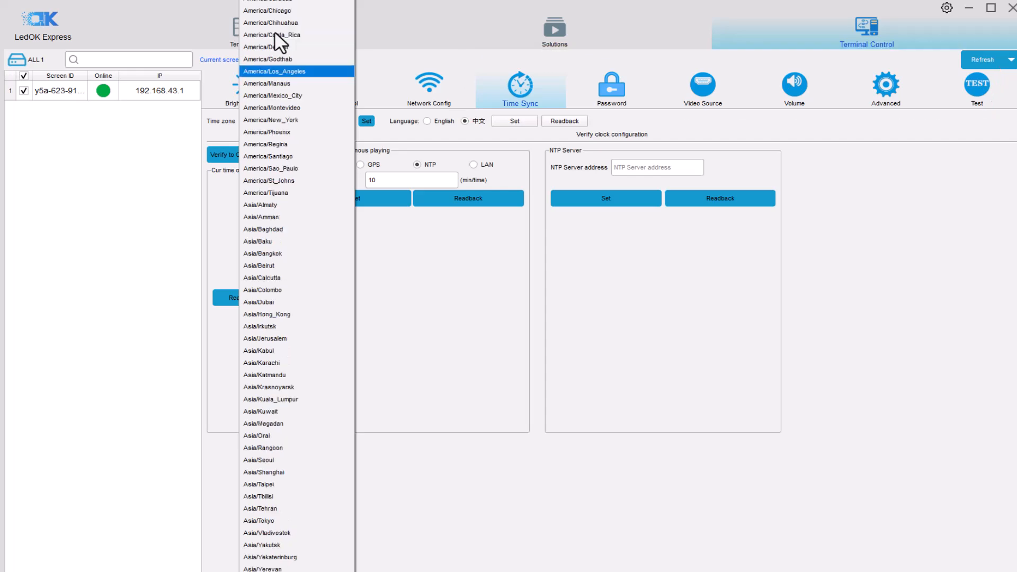
click(275, 22)
click(367, 121)
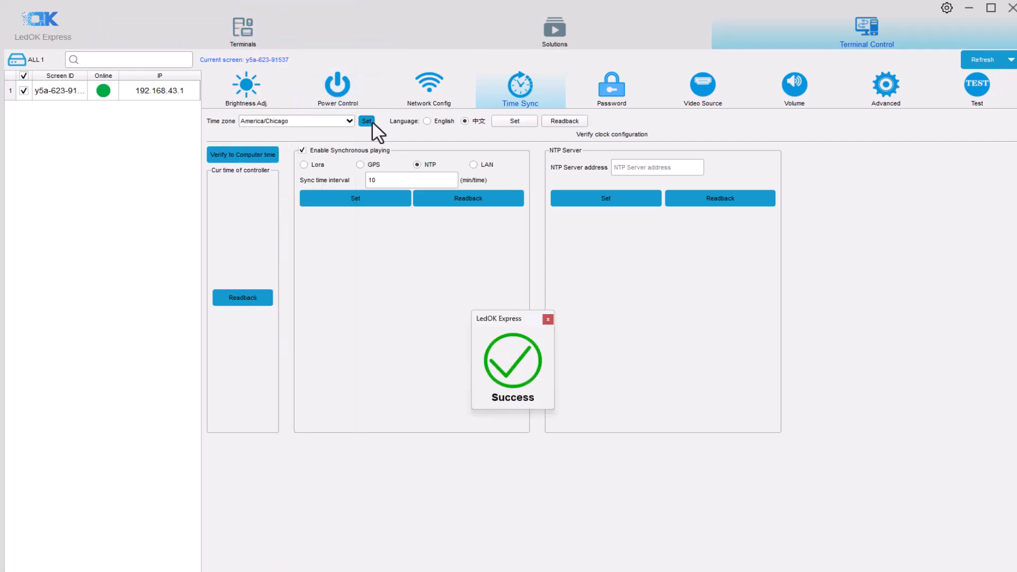
click(465, 121)
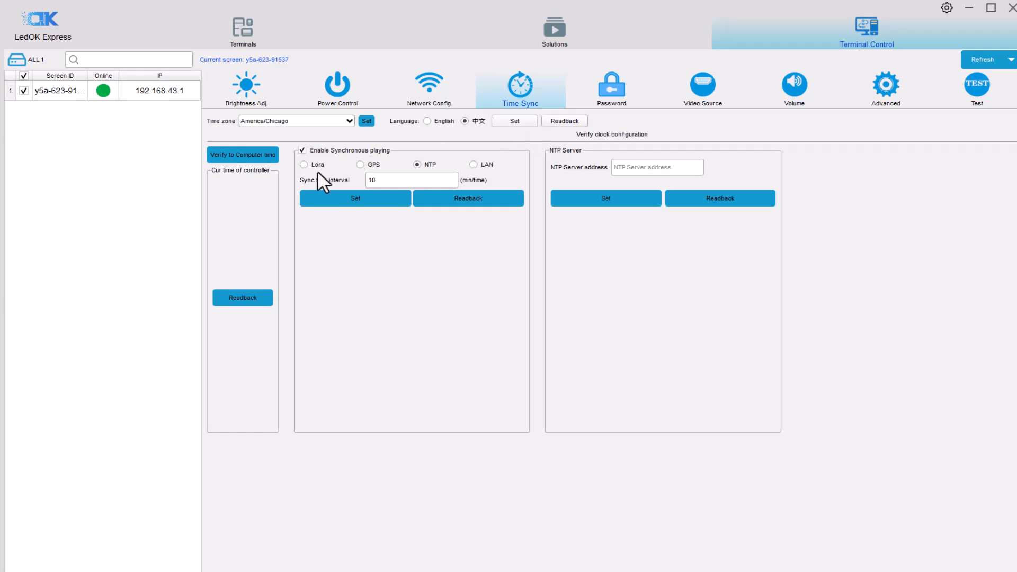
click(243, 32)
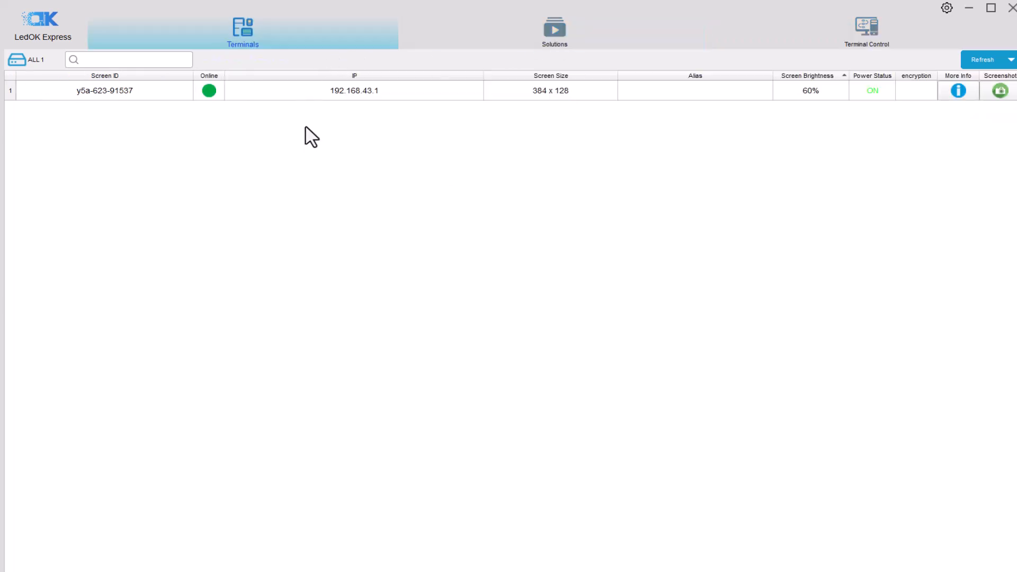